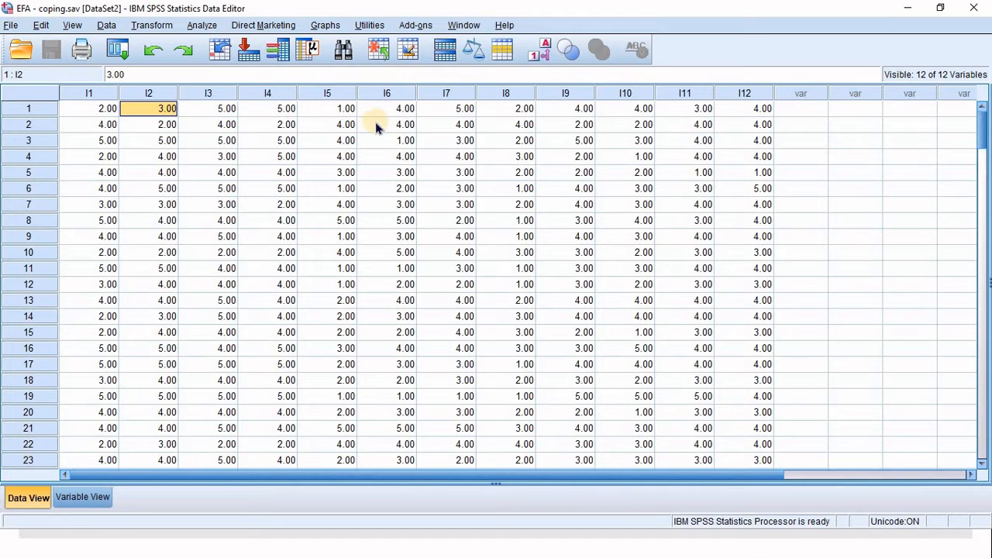
# Review item columns I1 to I12 and read their full labels in the variable definitions by widening the Label column
pyautogui.click(89, 94)
pyautogui.click(740, 93)
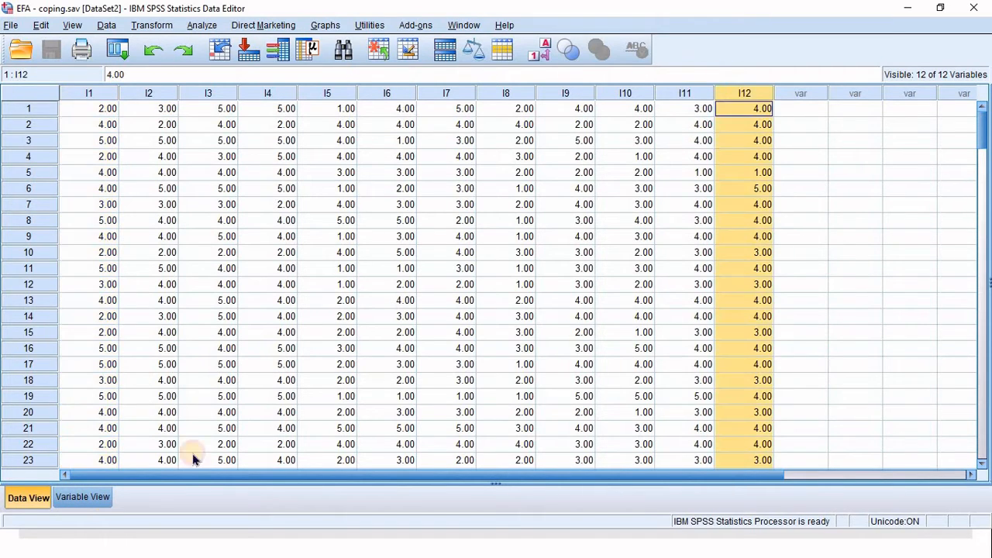
pyautogui.click(83, 497)
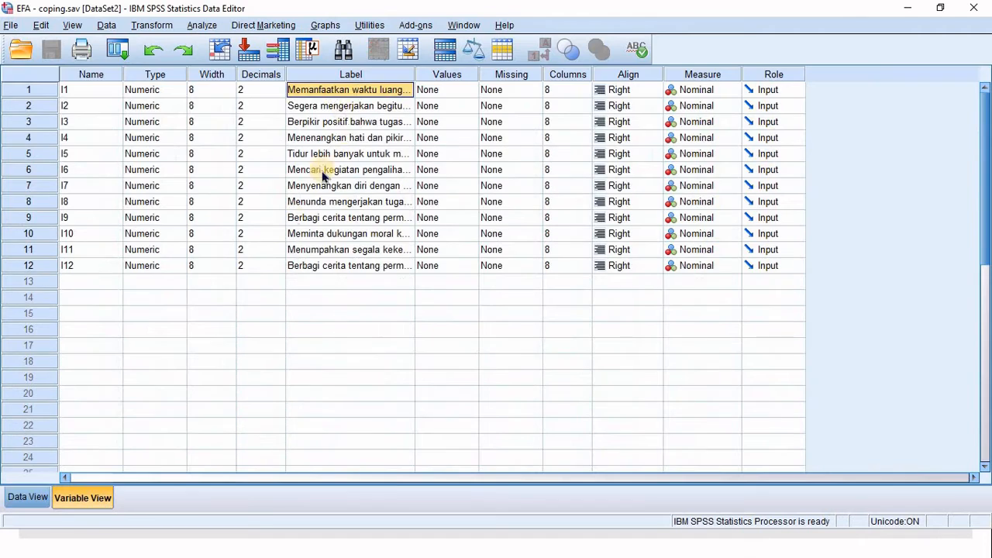
pyautogui.doubleClick(417, 74)
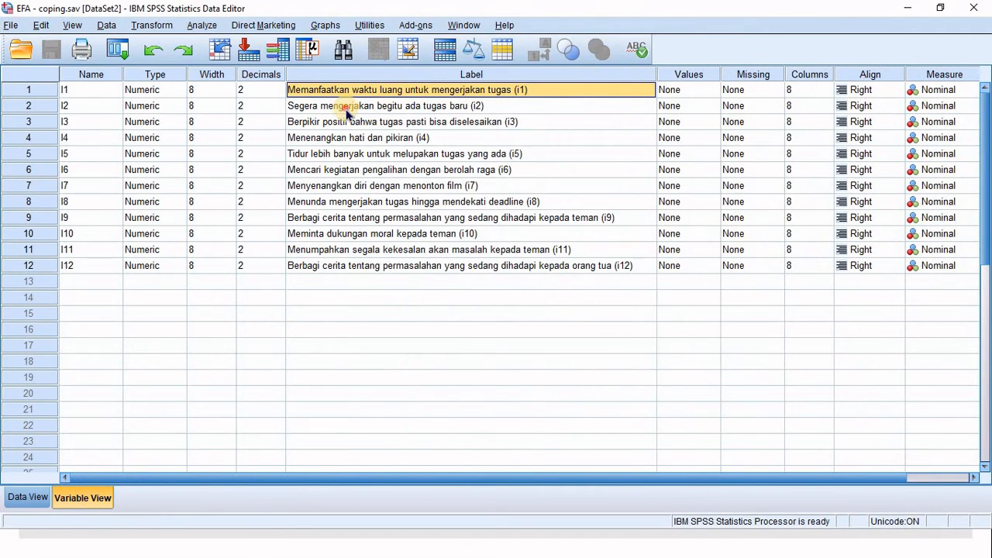
pyautogui.click(353, 106)
pyautogui.click(392, 93)
pyautogui.click(26, 496)
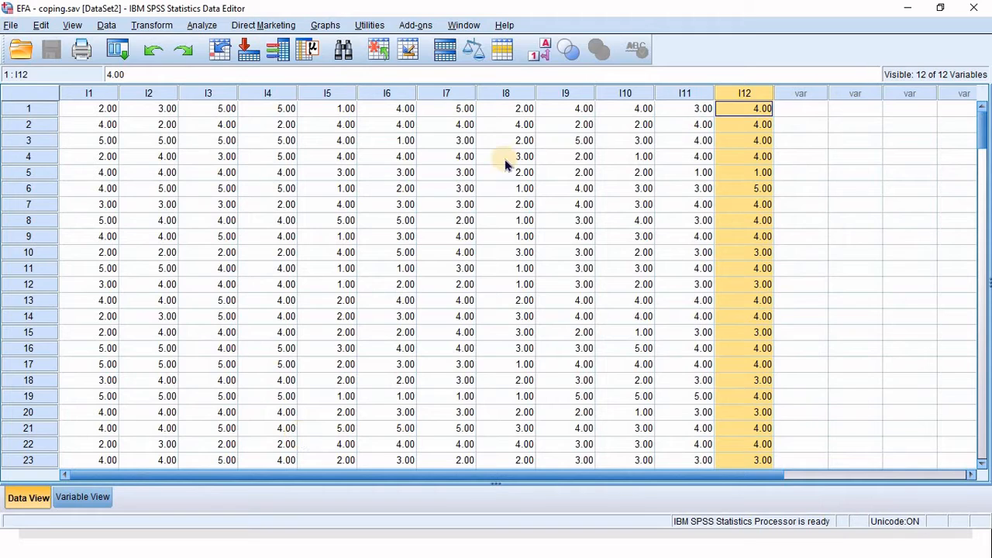
pyautogui.click(508, 158)
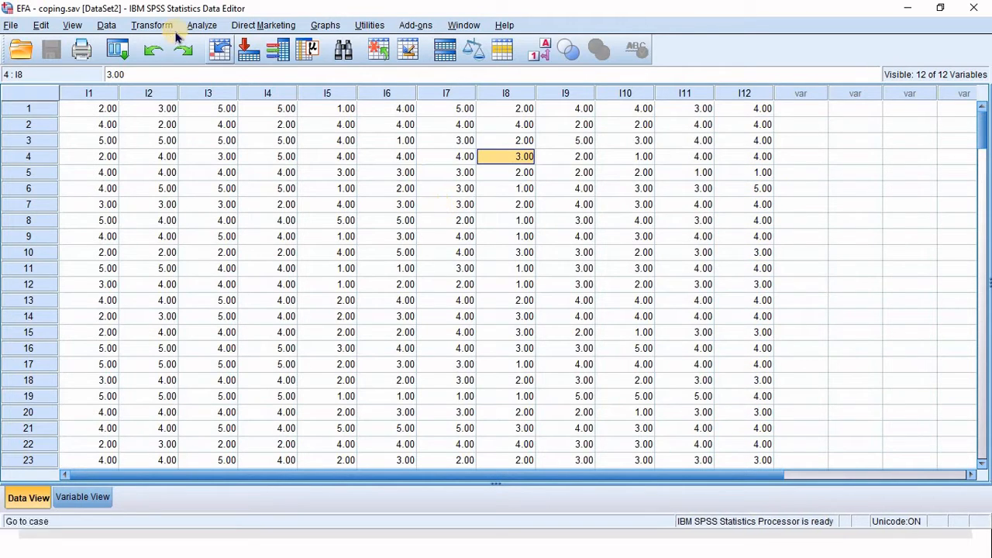
# Set up a dimension-reduction Factor Analysis with all 12 items, I1 to I12, as the variables
pyautogui.click(198, 26)
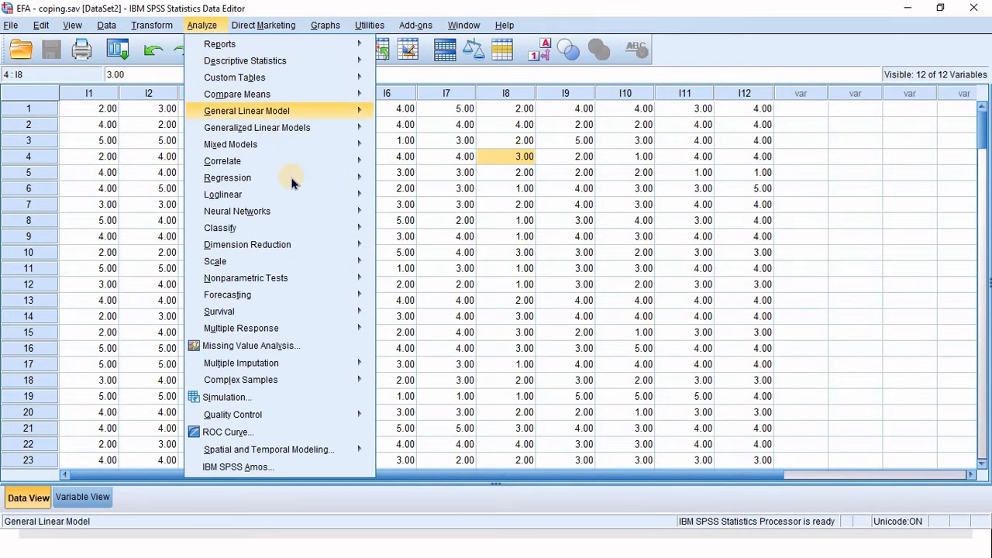
pyautogui.moveTo(332, 248)
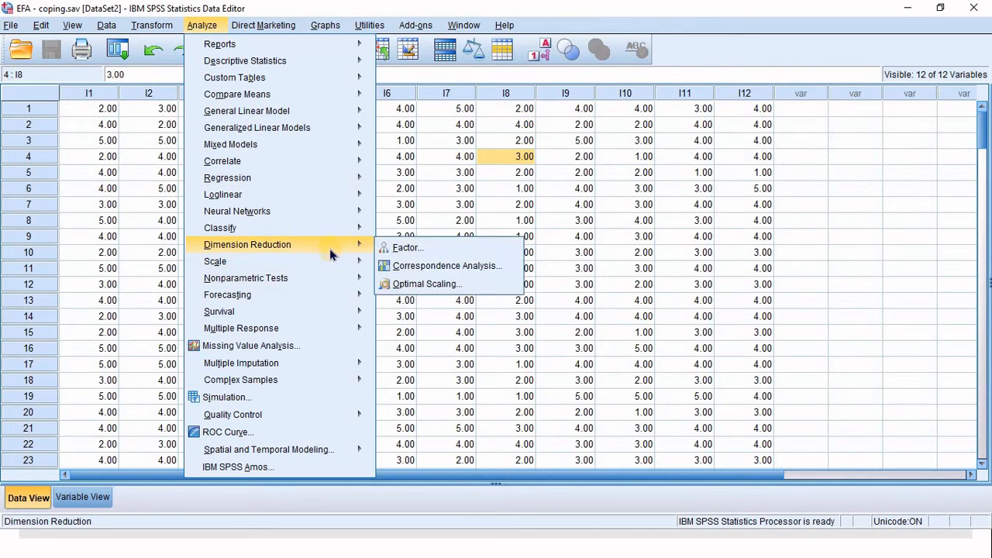
pyautogui.click(437, 252)
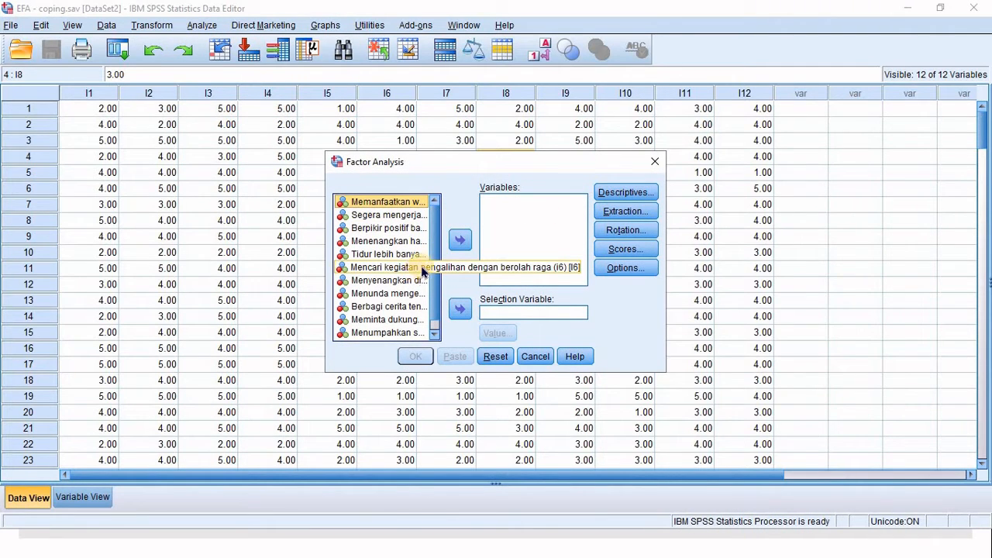
pyautogui.hotkey('ctrl', 'a')
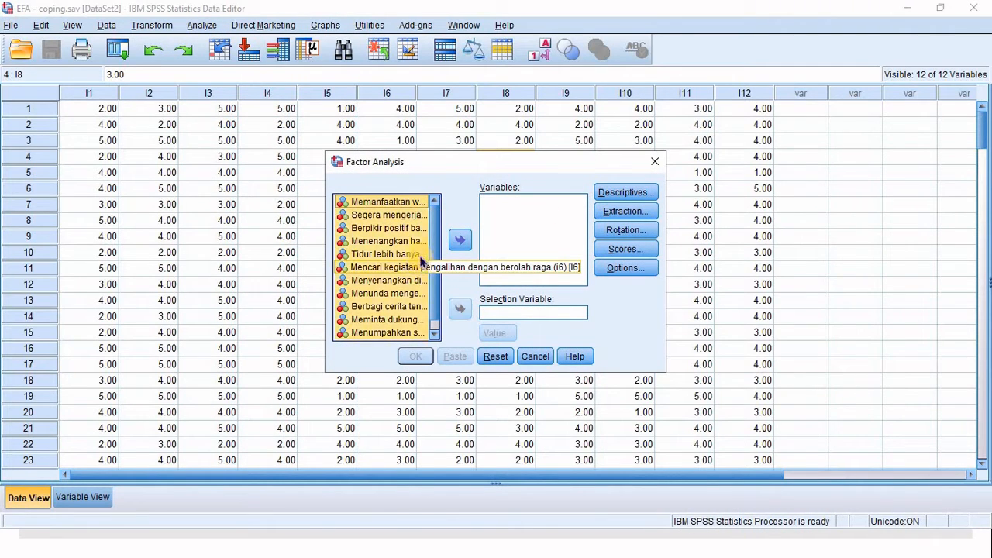
pyautogui.click(459, 241)
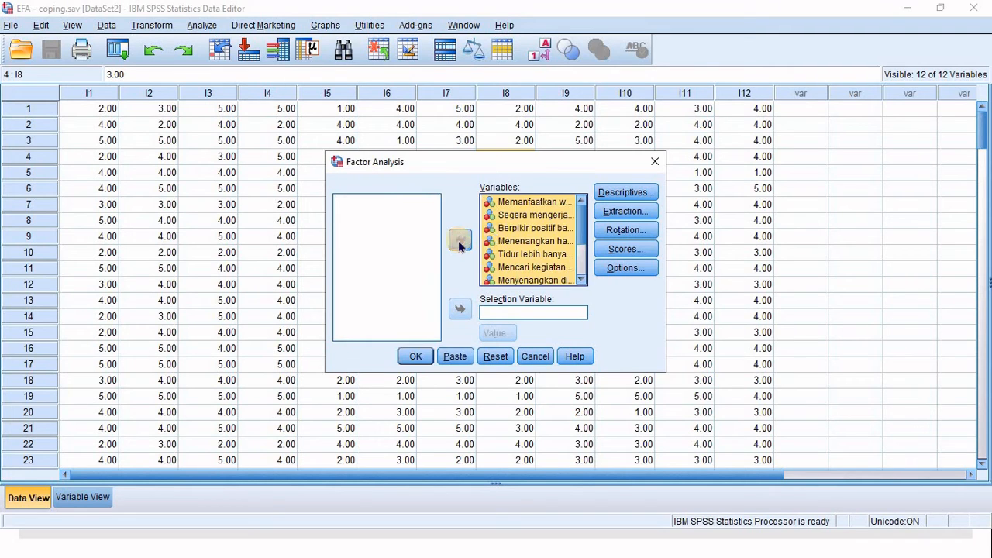
# Add KMO and Bartlett's test of sphericity to the factor analysis descriptives, with the initial solution kept on
pyautogui.click(624, 192)
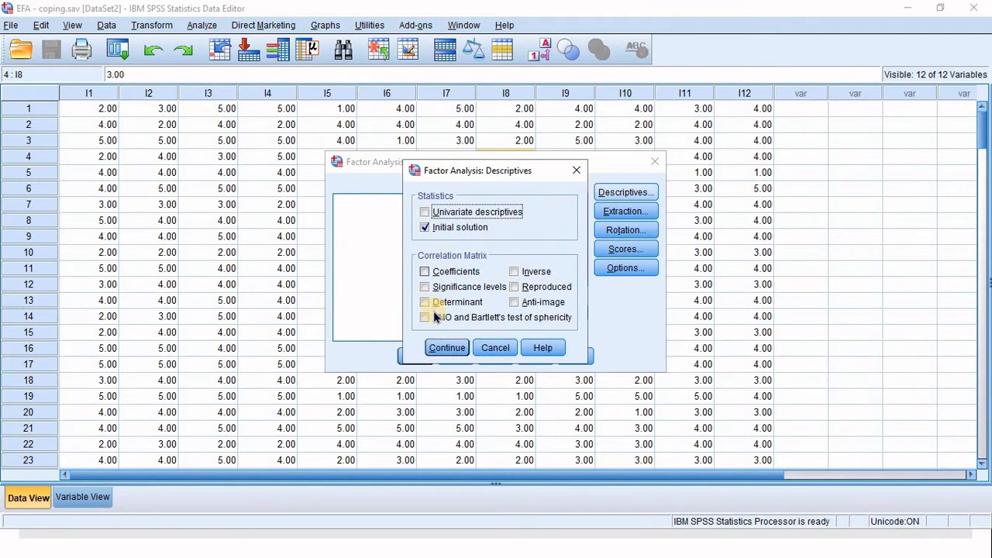
pyautogui.click(436, 319)
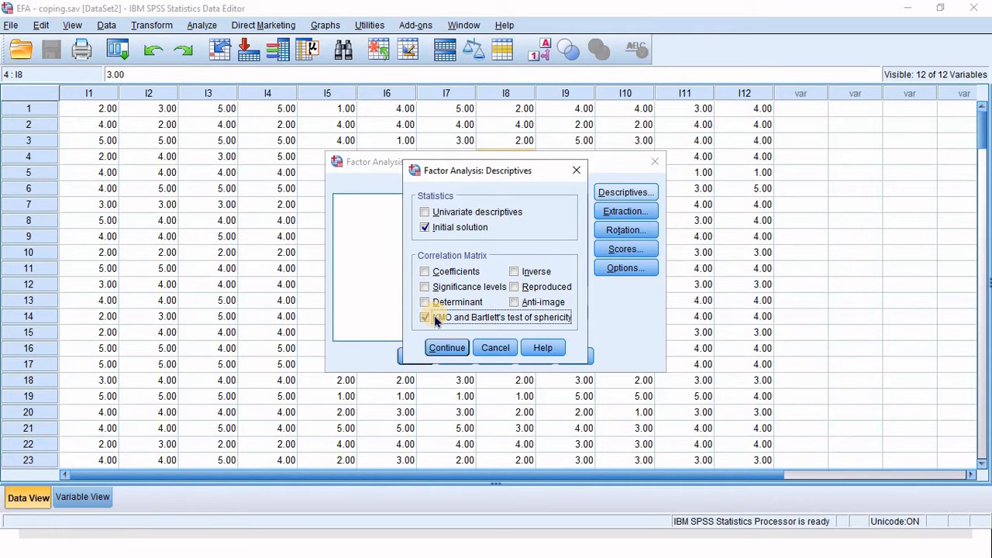
pyautogui.click(445, 353)
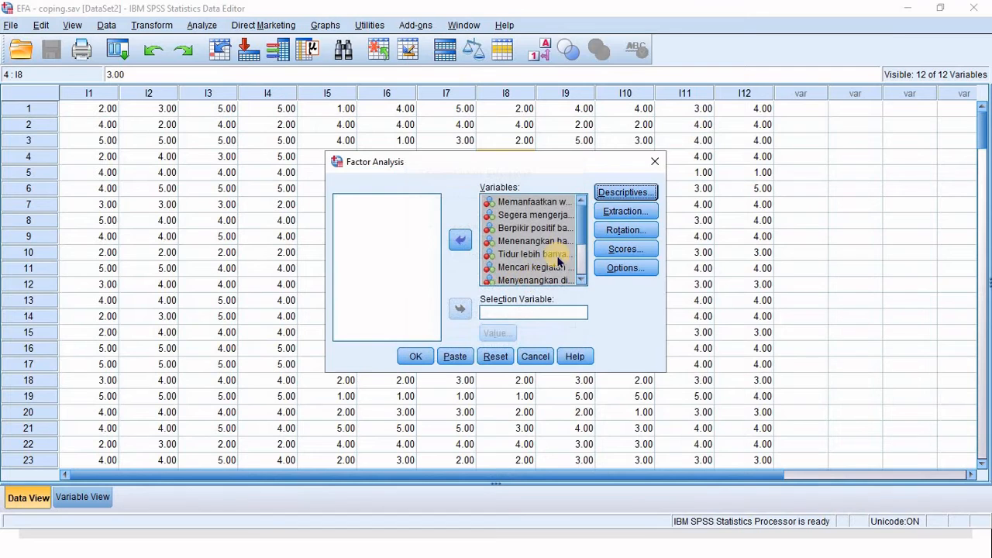
# Set the factor extraction method to Maximum likelihood and include a scree plot in the output
pyautogui.click(620, 212)
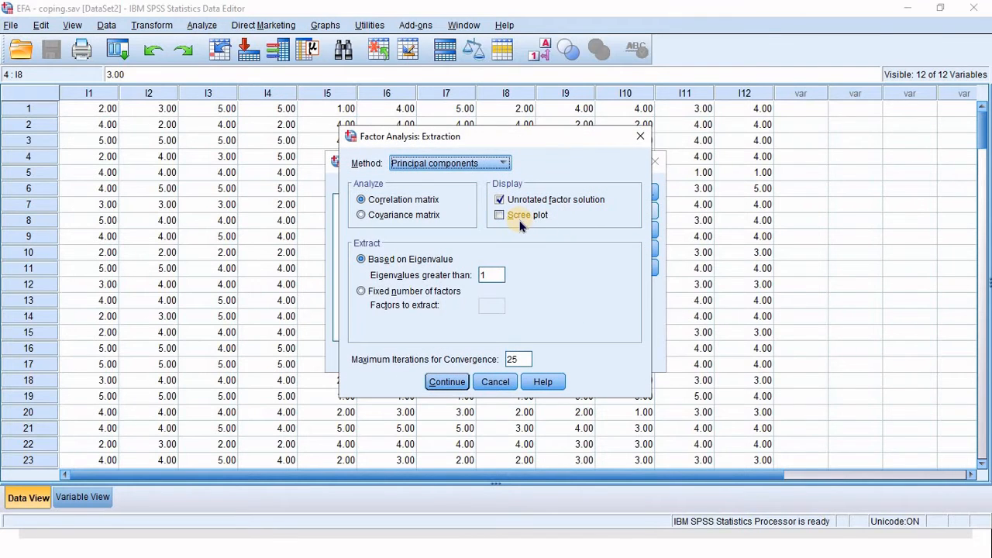
pyautogui.click(500, 215)
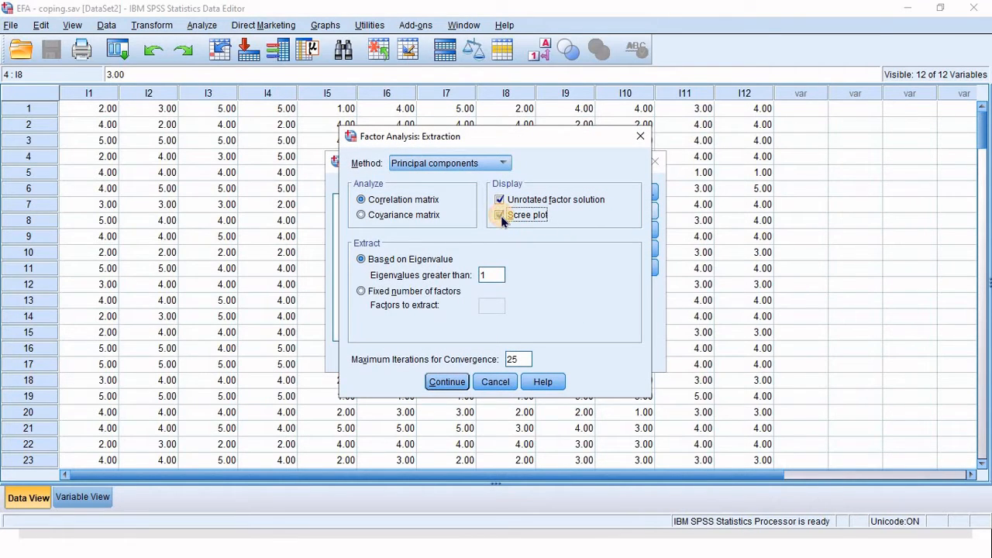
pyautogui.click(471, 165)
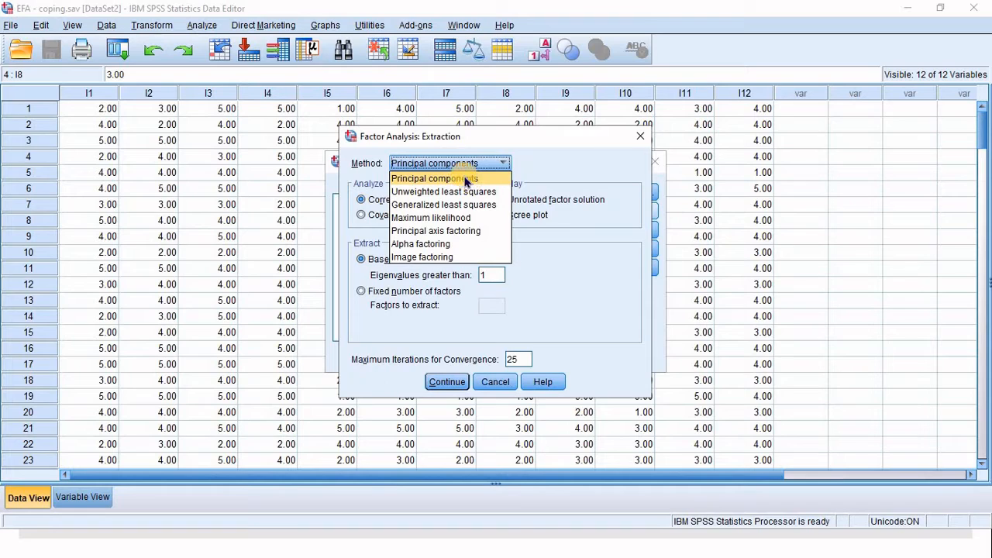
pyautogui.click(463, 219)
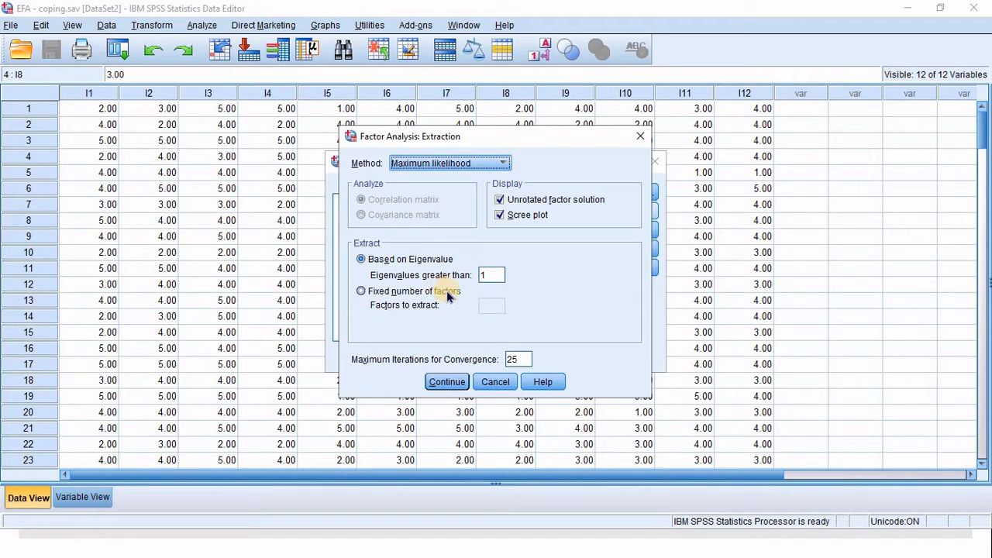
pyautogui.click(448, 382)
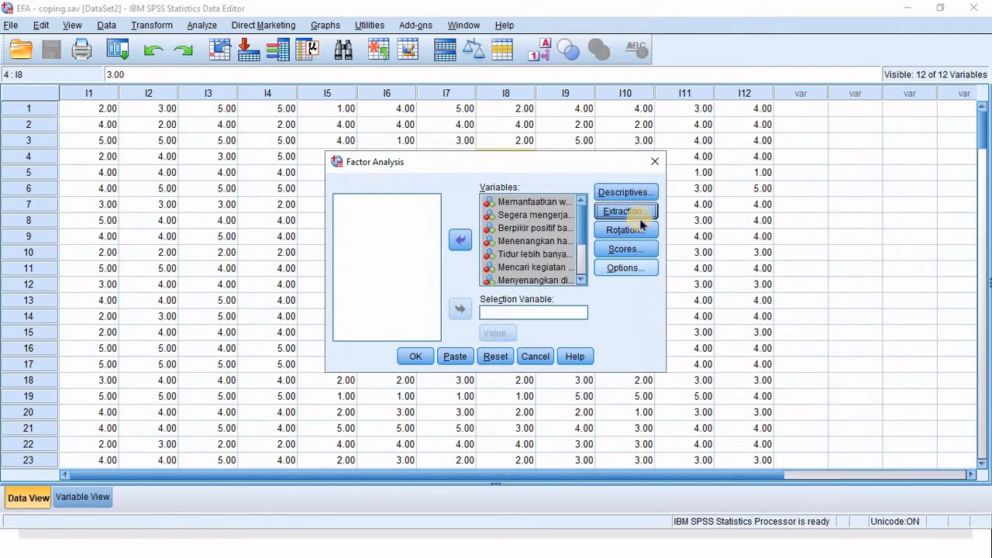
# Set the factor rotation method to Varimax
pyautogui.click(629, 231)
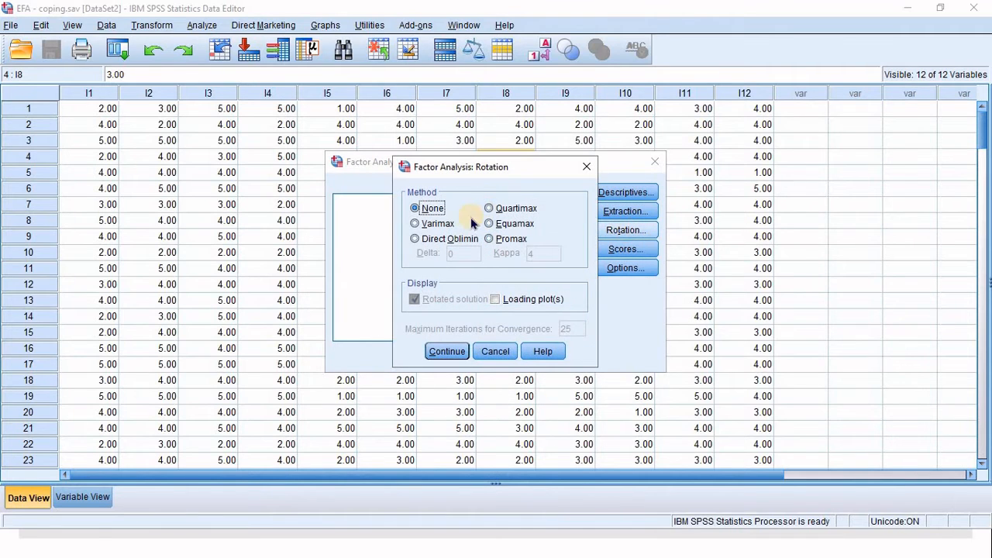
pyautogui.click(449, 224)
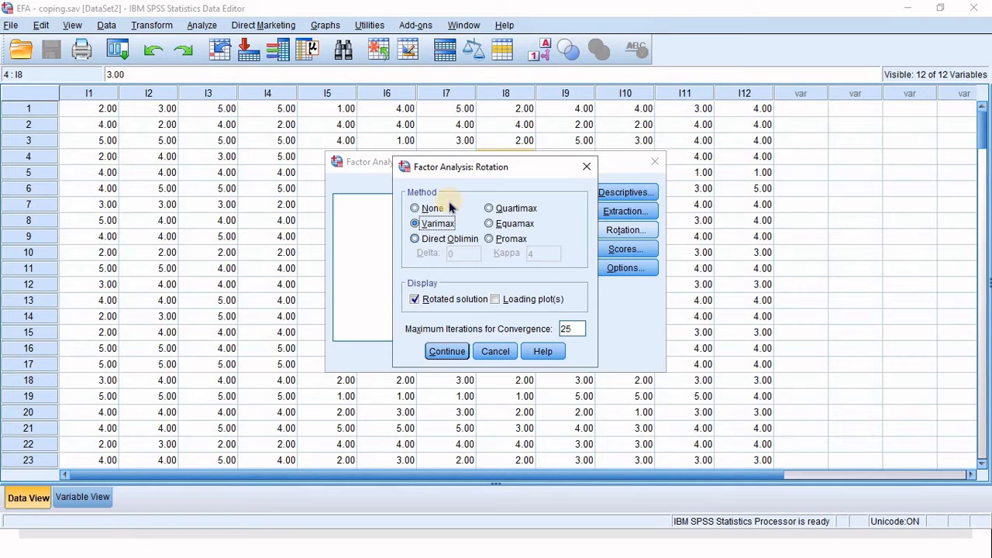
pyautogui.click(443, 351)
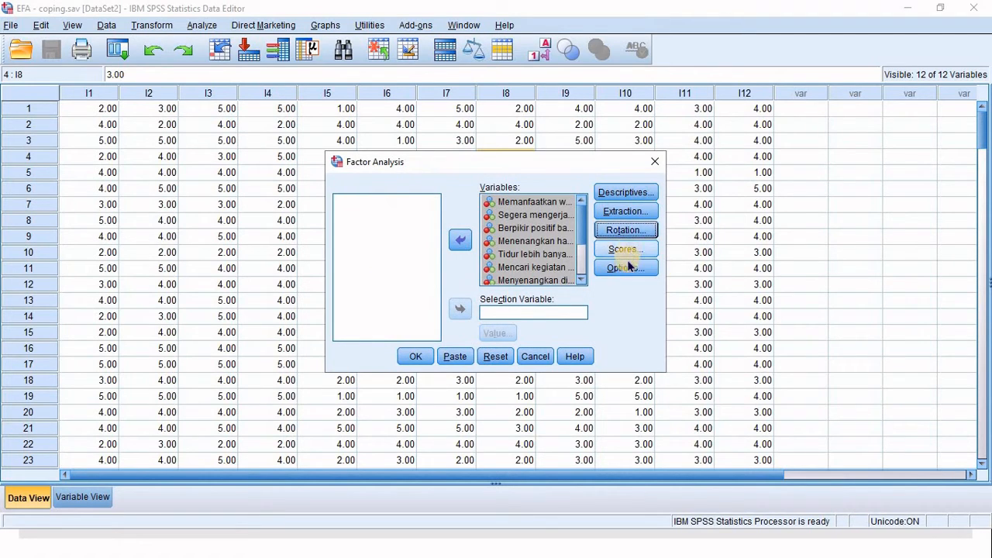
# Sort the coefficients by size, suppress those with absolute values below .30, and run the factor analysis
pyautogui.click(625, 265)
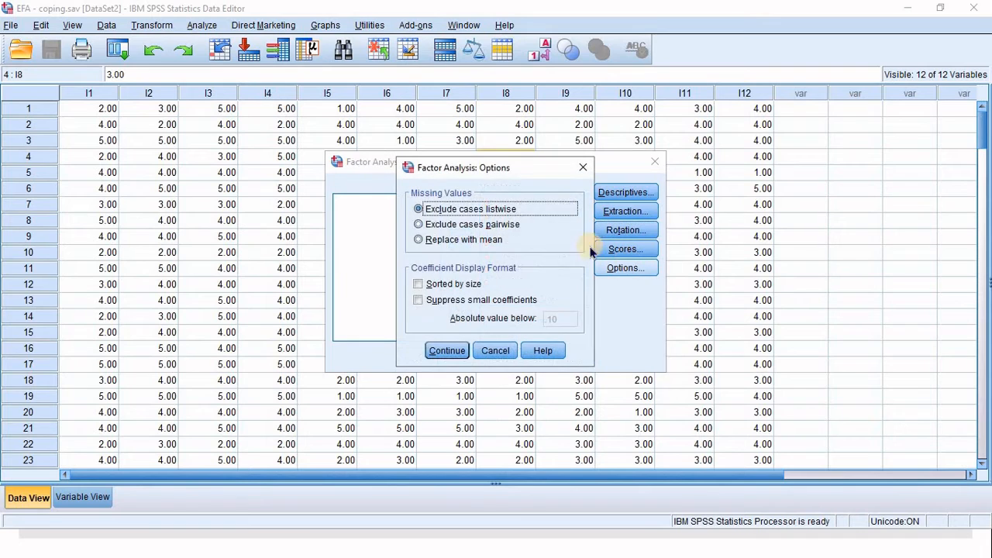
pyautogui.click(434, 285)
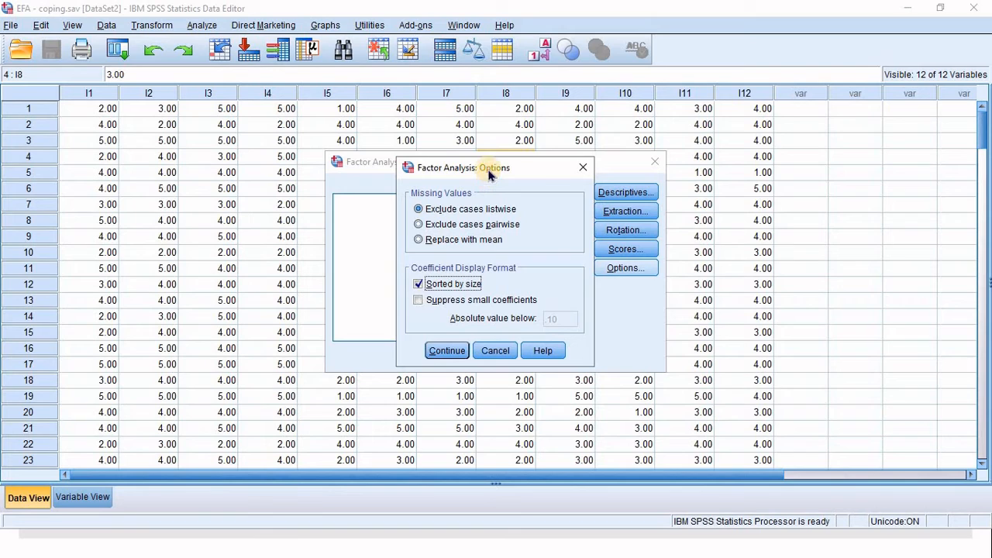
pyautogui.click(445, 302)
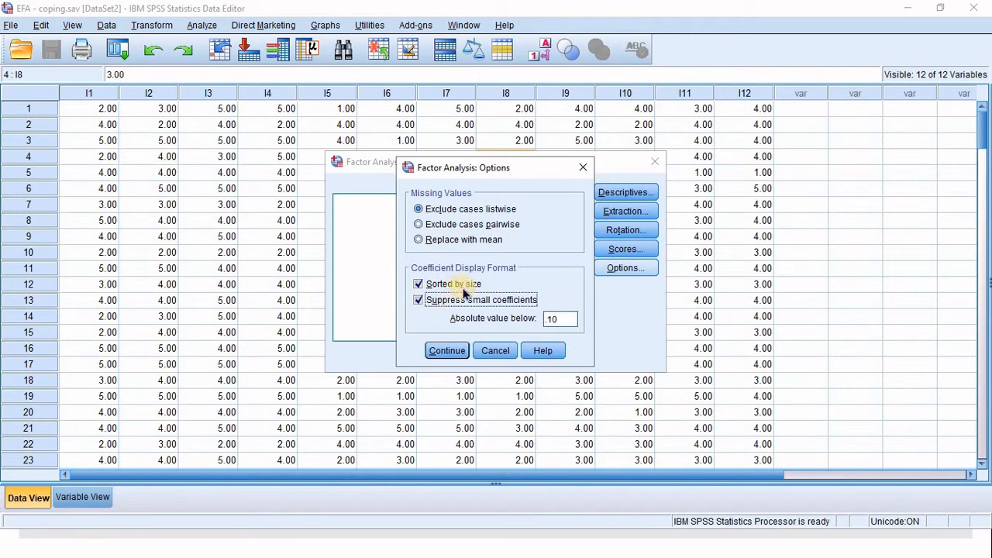
pyautogui.doubleClick(554, 318)
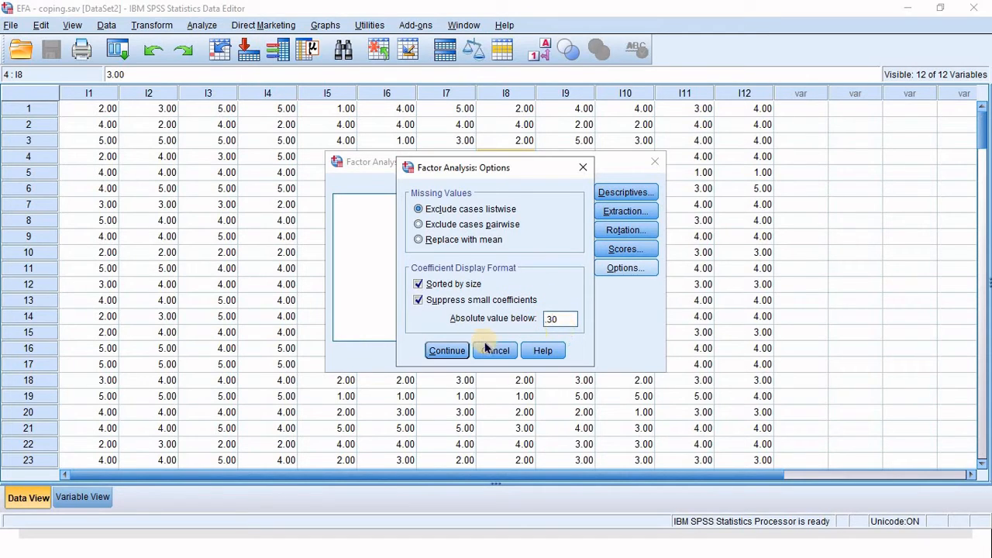
pyautogui.click(451, 349)
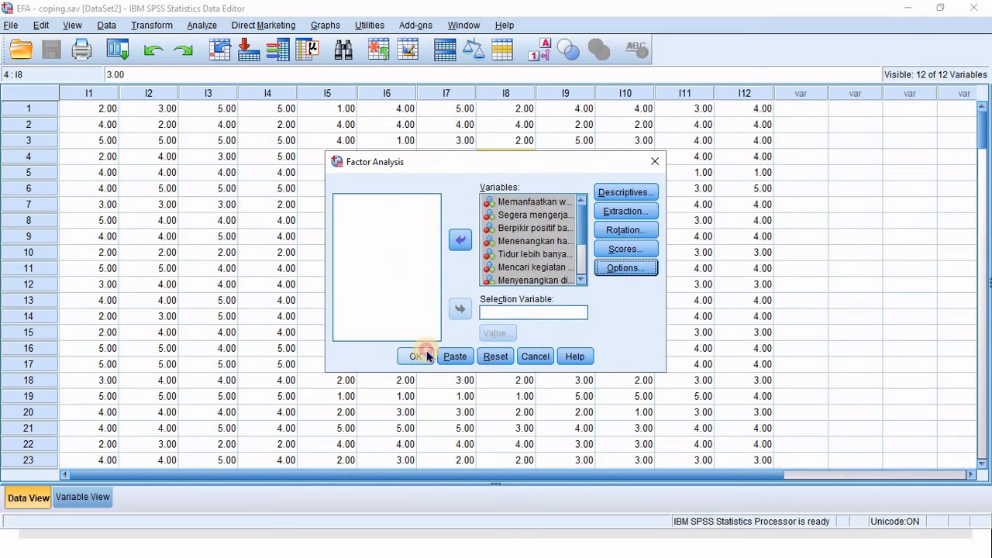
pyautogui.click(426, 356)
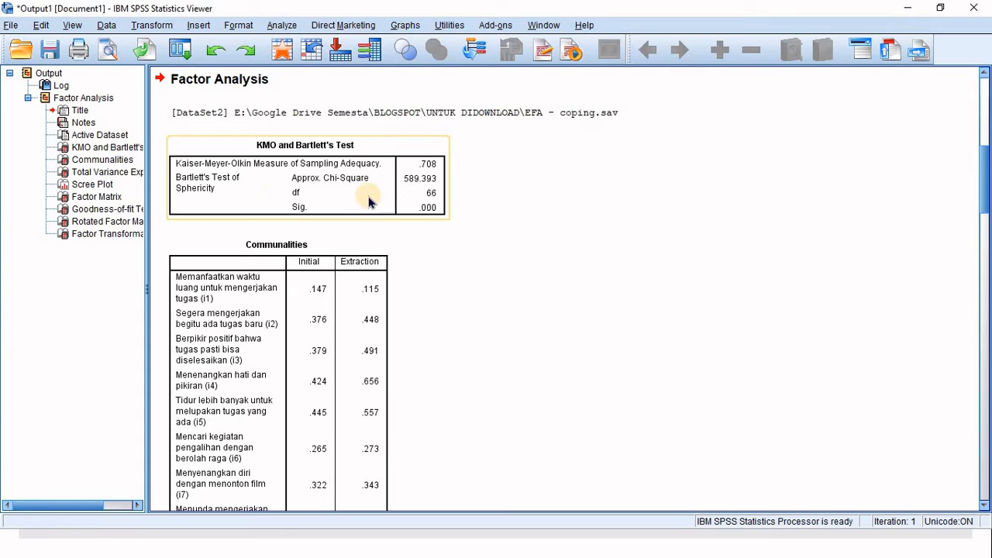
# Examine the KMO and Bartlett's Test, Communalities and Total Variance Explained tables in the factor analysis output
pyautogui.click(463, 299)
pyautogui.scroll(-3, 450, 271)
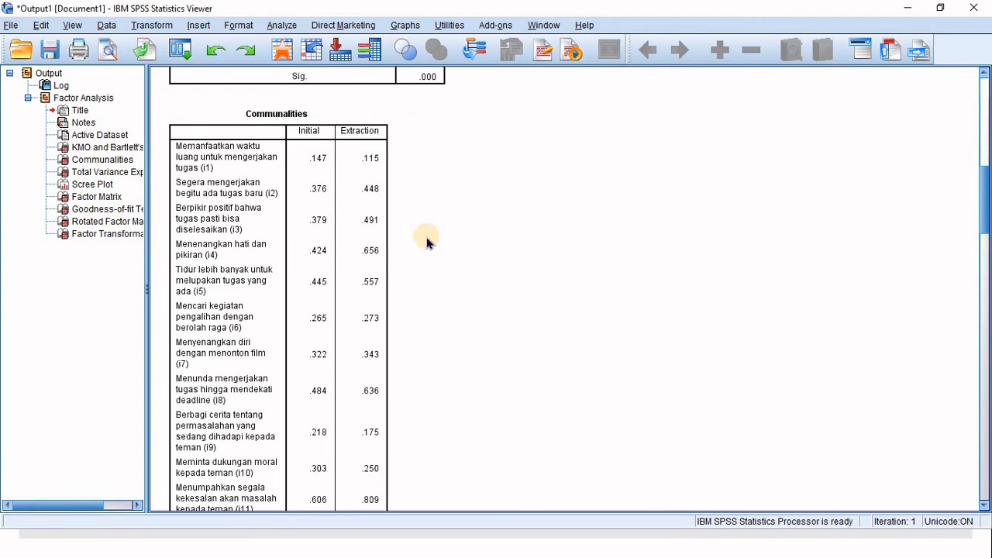
pyautogui.click(365, 169)
pyautogui.scroll(-7, 365, 169)
pyautogui.scroll(-3, 664, 316)
pyautogui.click(673, 313)
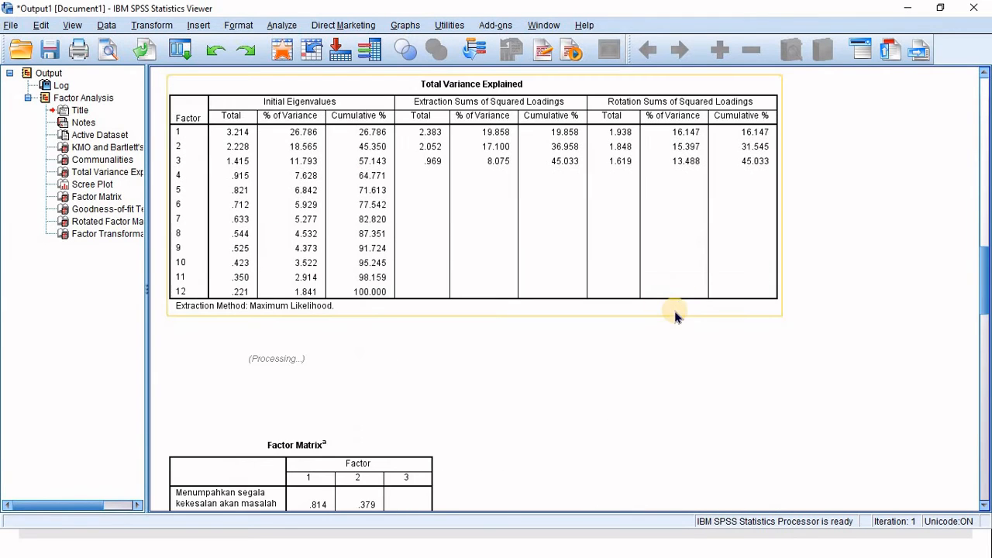
pyautogui.click(788, 256)
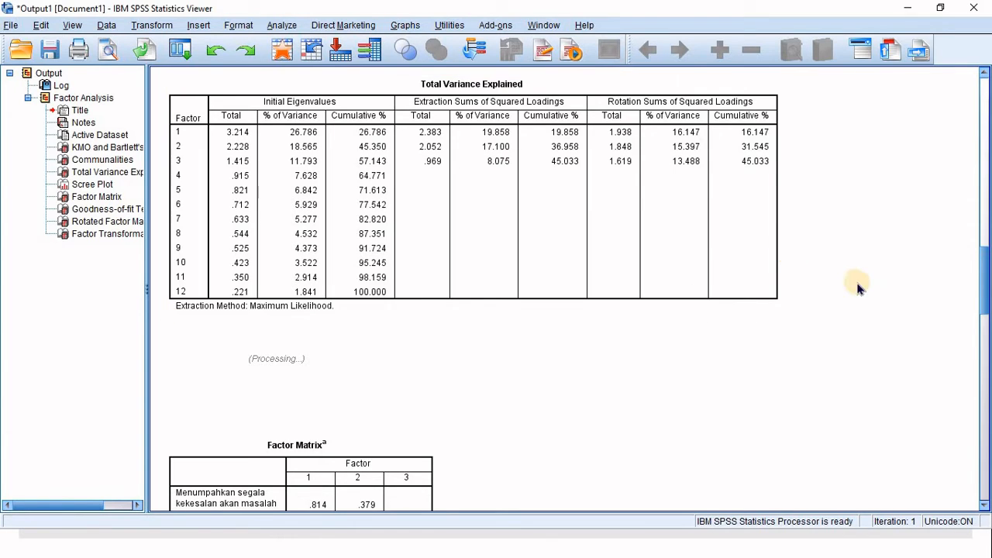
pyautogui.click(625, 307)
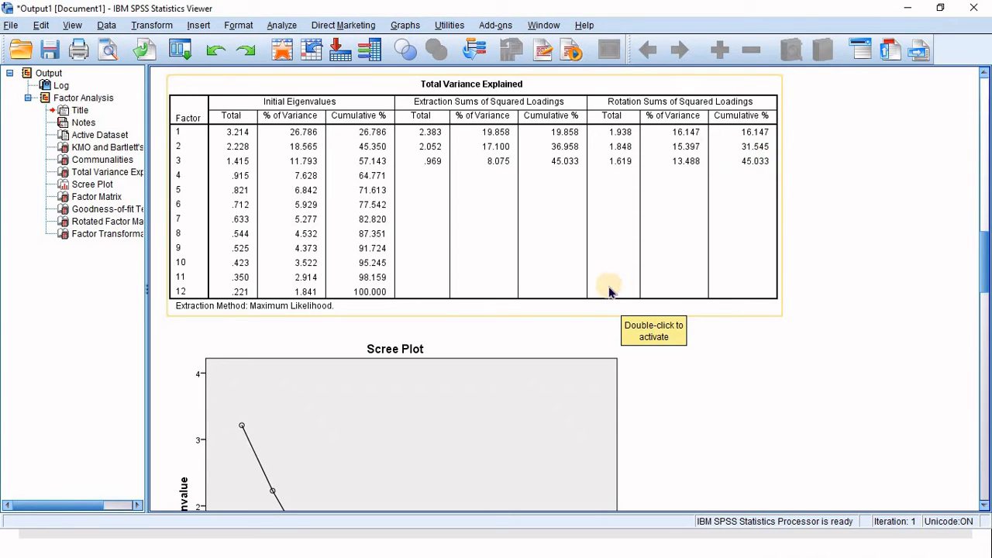
# Examine the scree plot of eigenvalues by factor number in the output
pyautogui.scroll(-5, 978, 232)
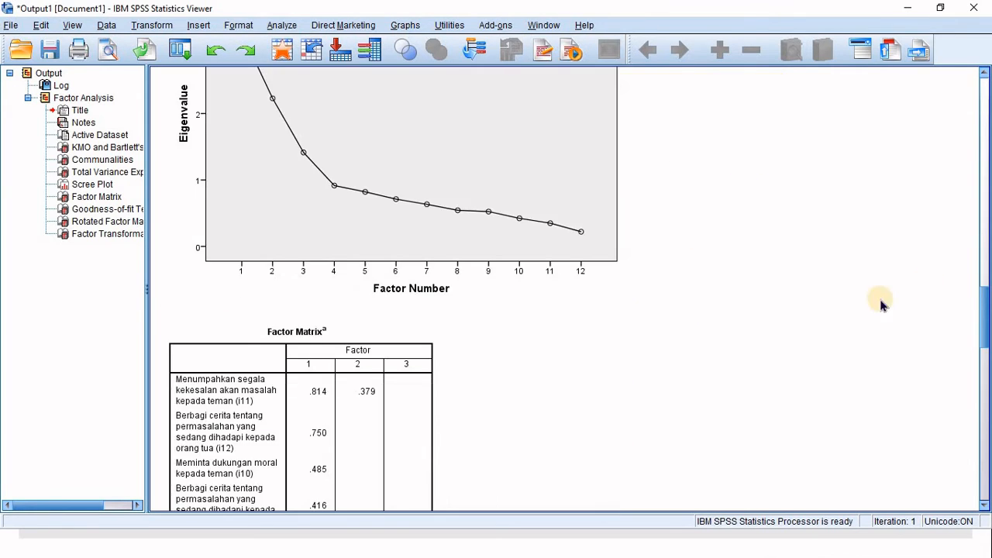
pyautogui.scroll(2, 345, 226)
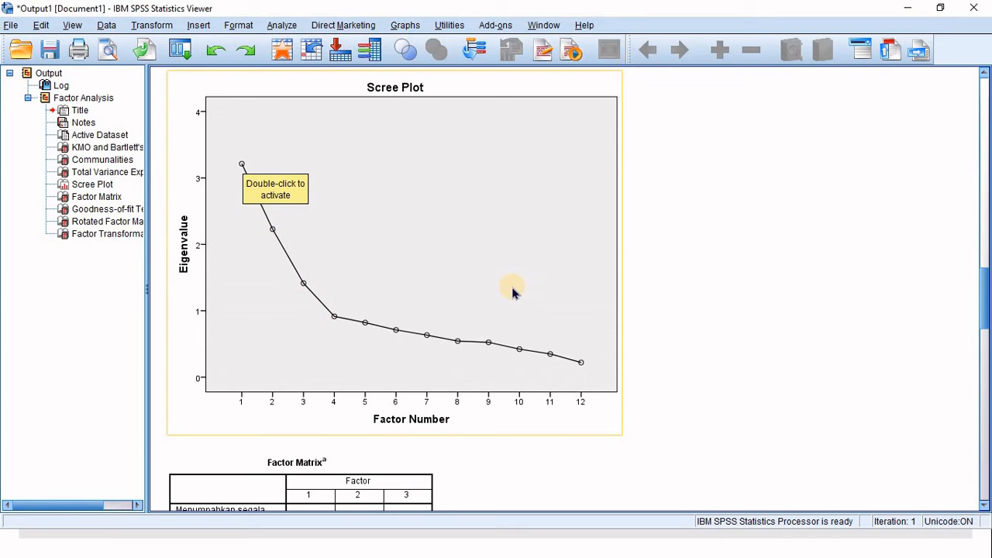
pyautogui.click(781, 178)
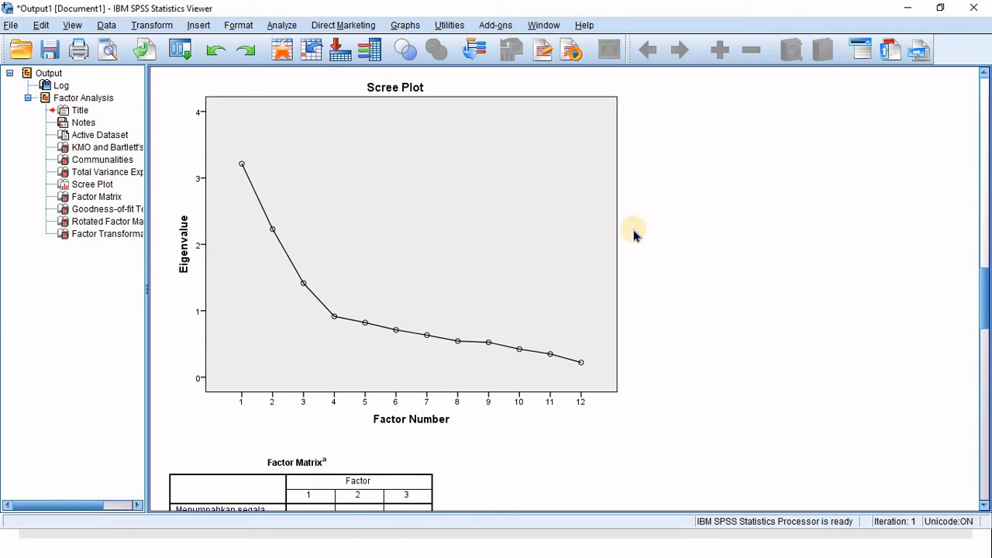
pyautogui.click(379, 277)
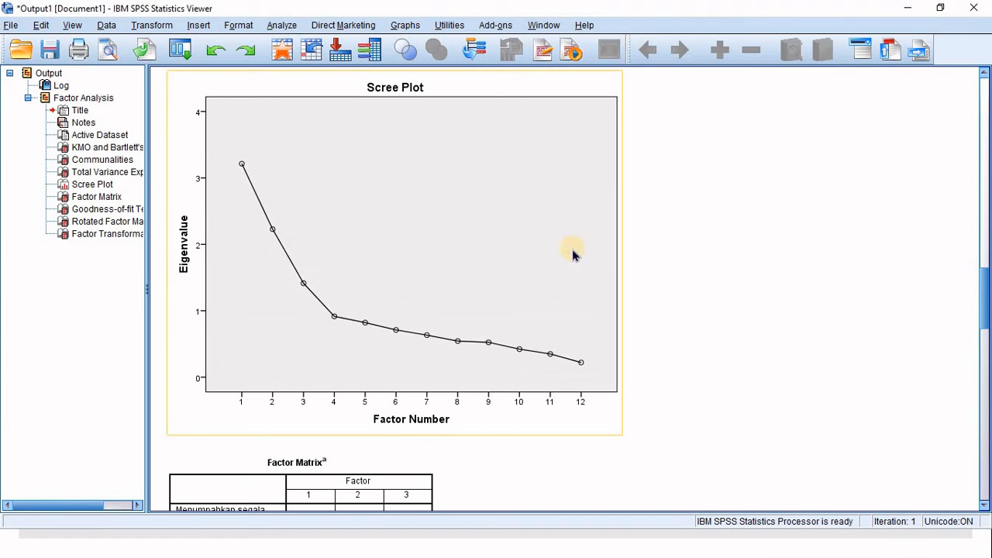
# Examine the item loadings in the unrotated Factor Matrix and compare them with the Rotated Factor Matrix
pyautogui.click(718, 283)
pyautogui.scroll(-3, 432, 435)
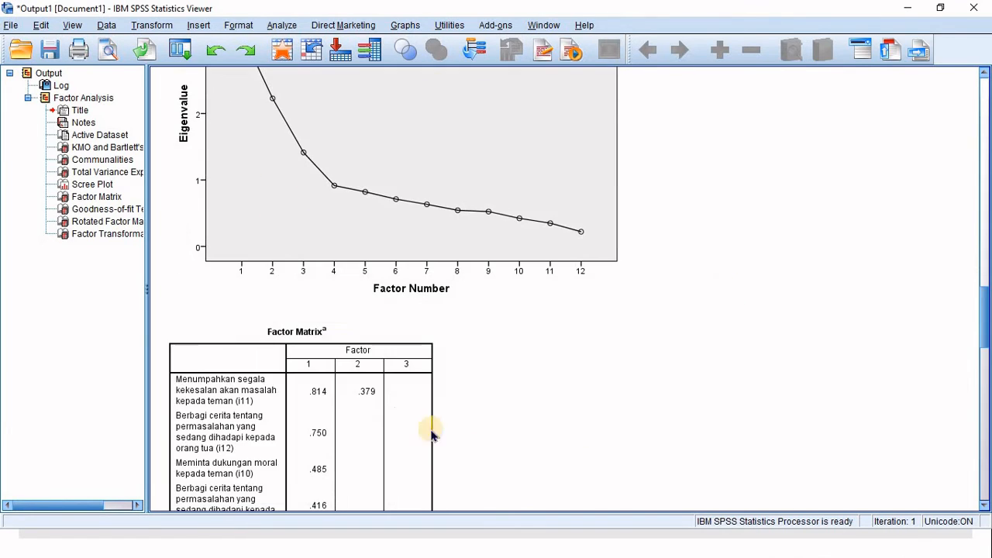
pyautogui.click(431, 435)
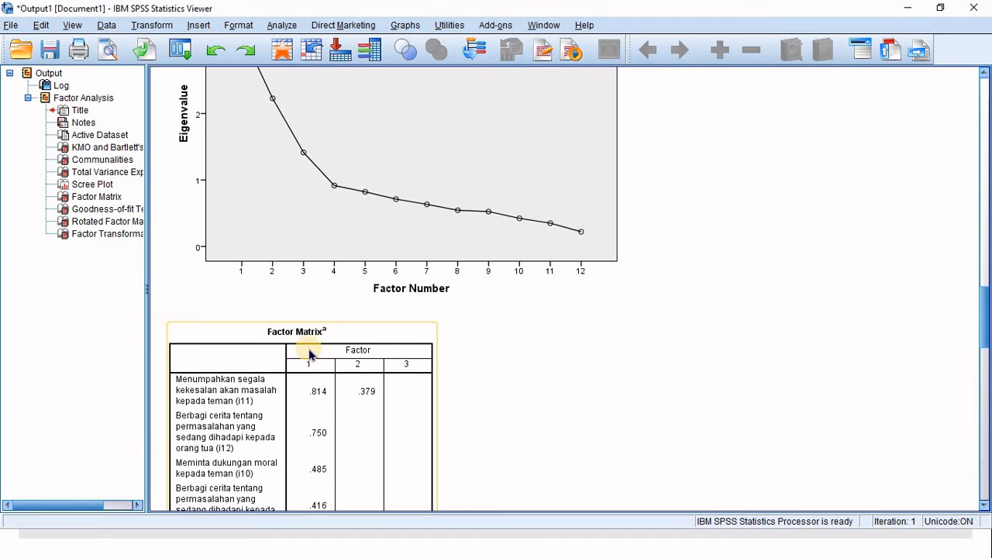
pyautogui.scroll(-9, 309, 354)
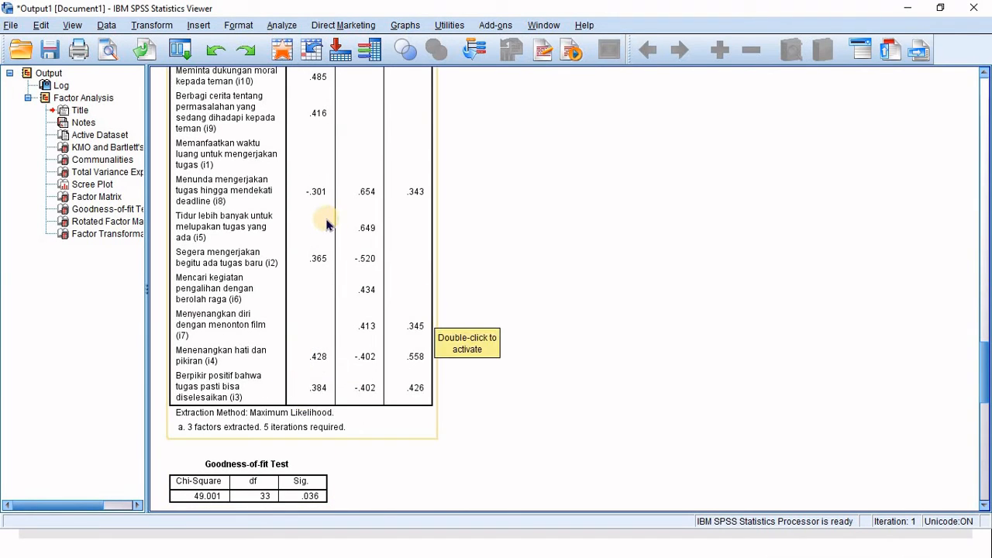
pyautogui.scroll(3, 326, 224)
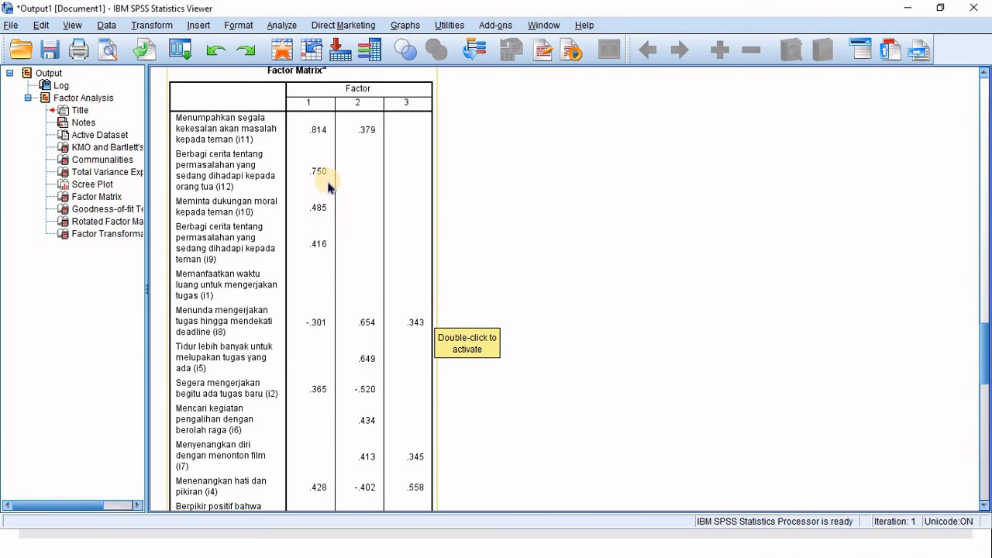
pyautogui.scroll(6, 318, 178)
pyautogui.scroll(-16, 348, 372)
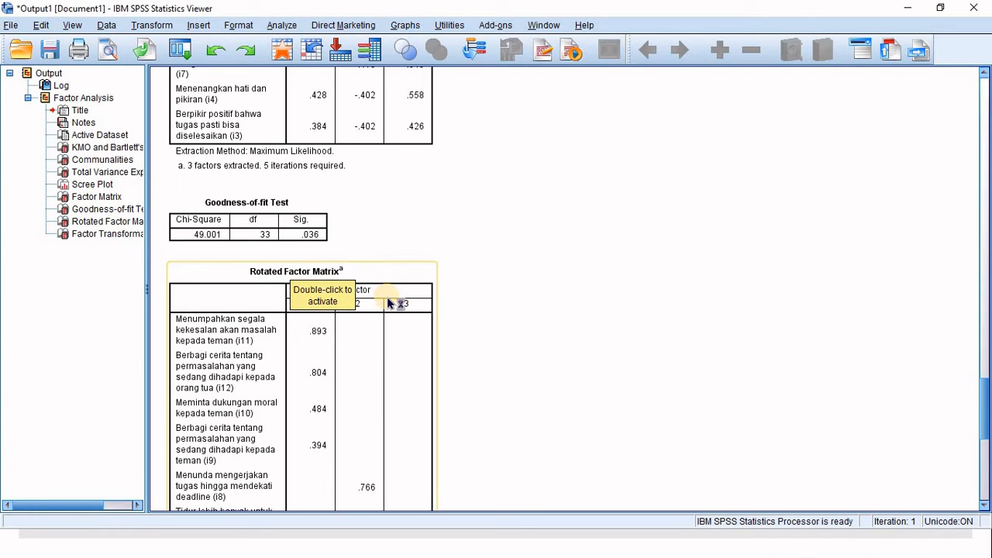
pyautogui.scroll(-3, 389, 293)
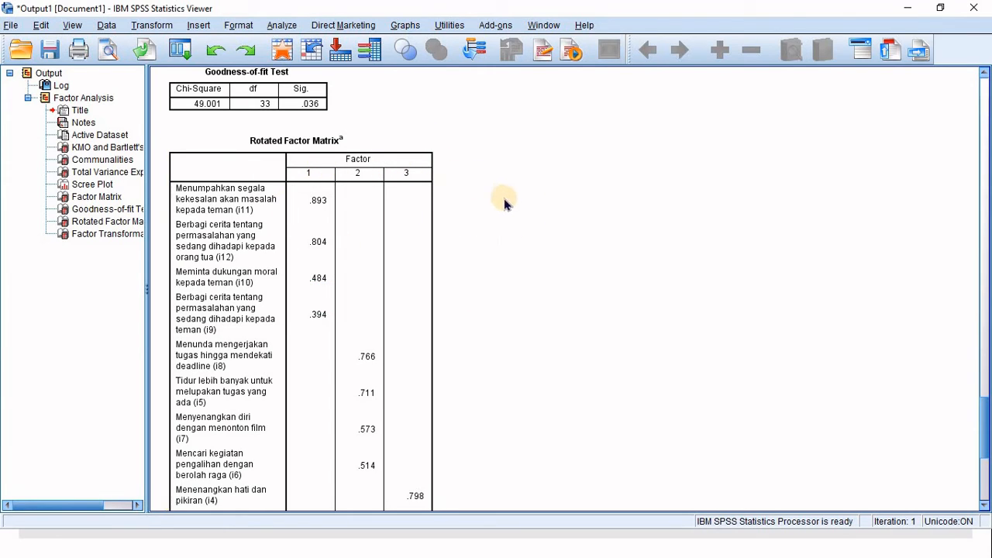
# Rerun the factor analysis with extraction set to a fixed number of 3 factors
pyautogui.click(281, 26)
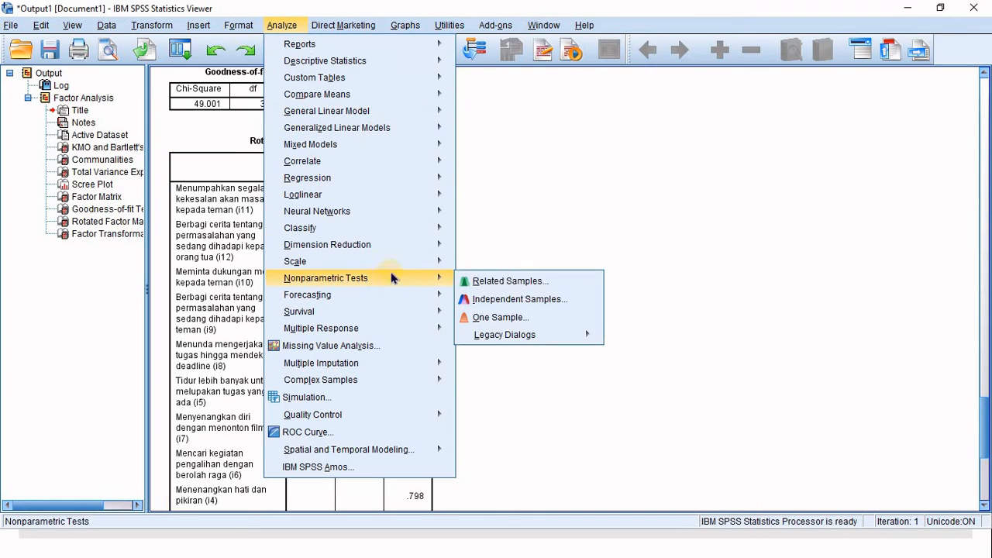
pyautogui.moveTo(414, 249)
pyautogui.click(500, 248)
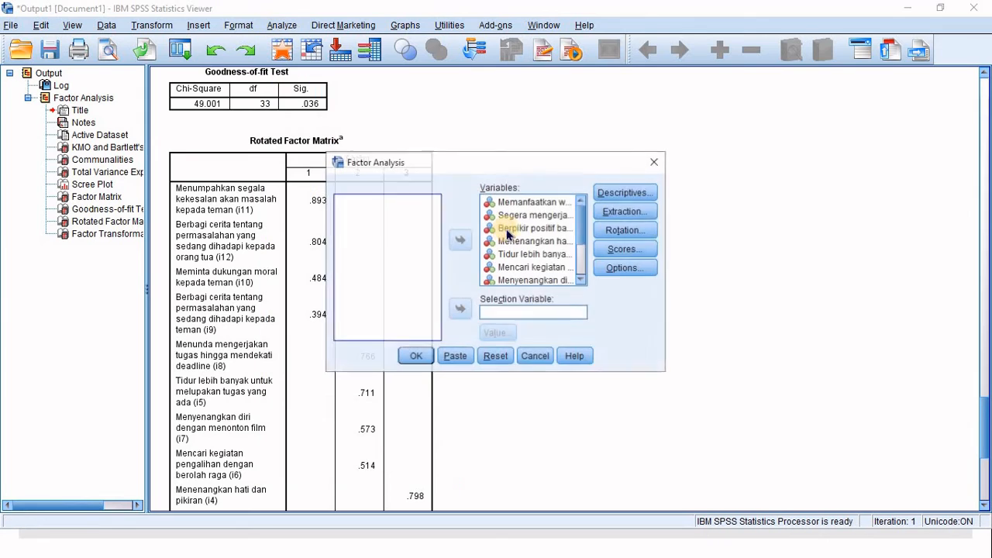
pyautogui.click(622, 193)
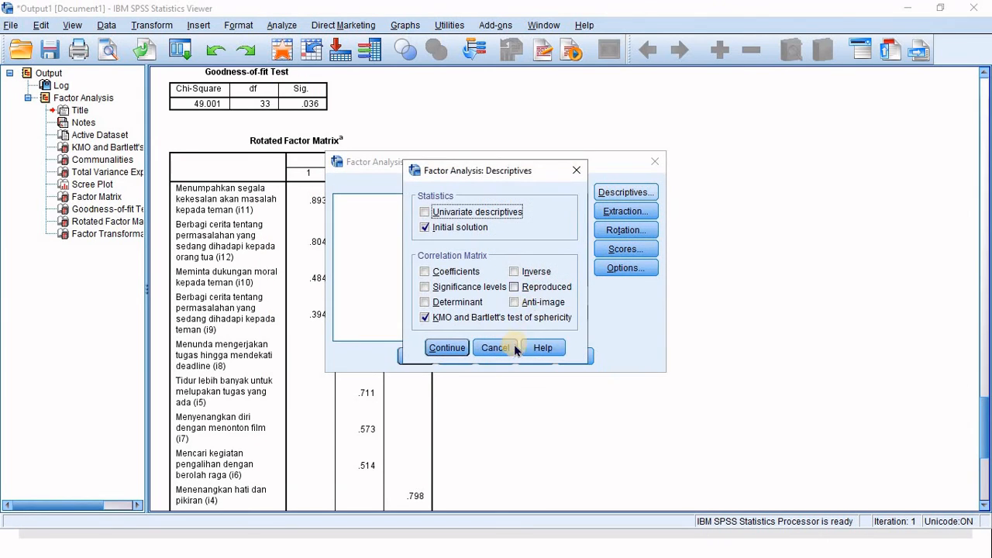
pyautogui.click(451, 346)
pyautogui.click(625, 212)
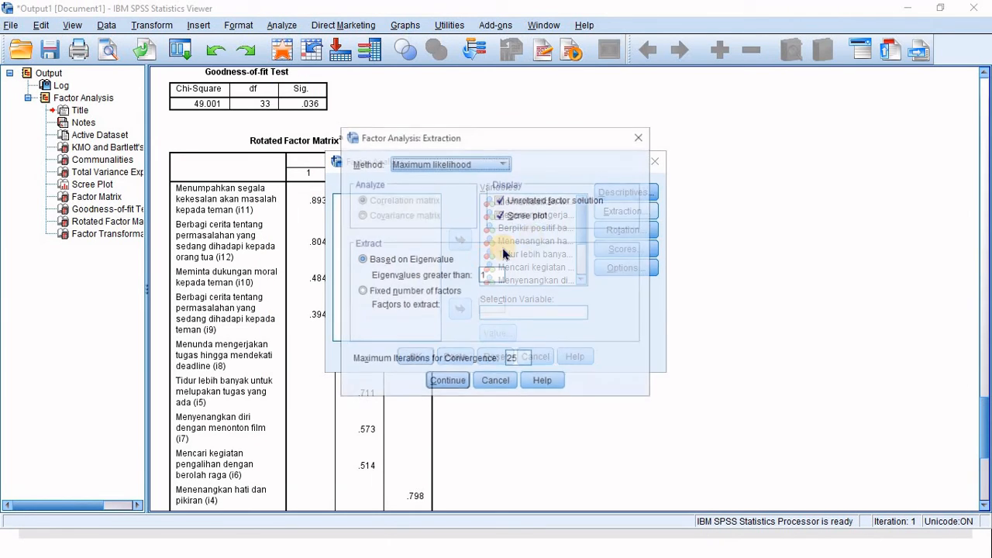
pyautogui.click(409, 292)
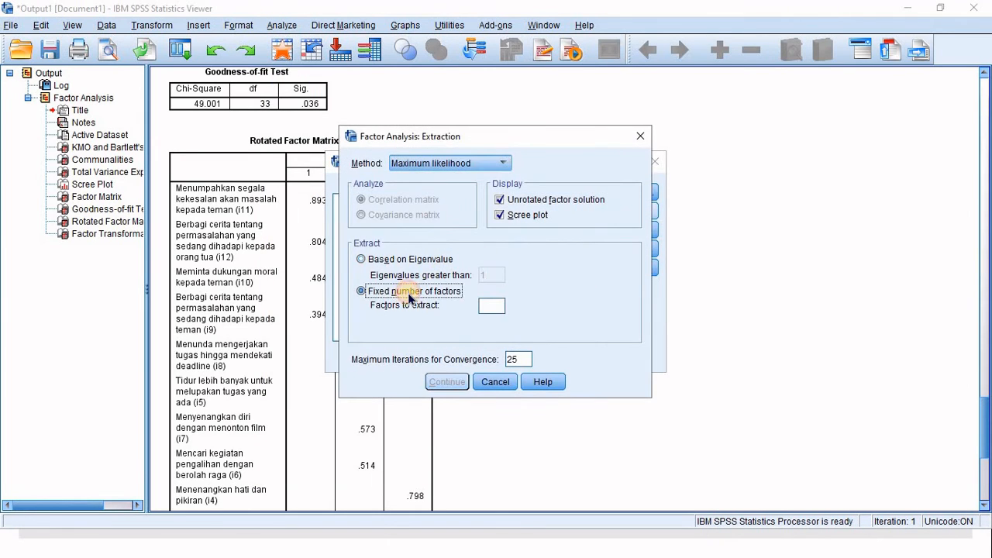
pyautogui.click(497, 307)
pyautogui.write('3')
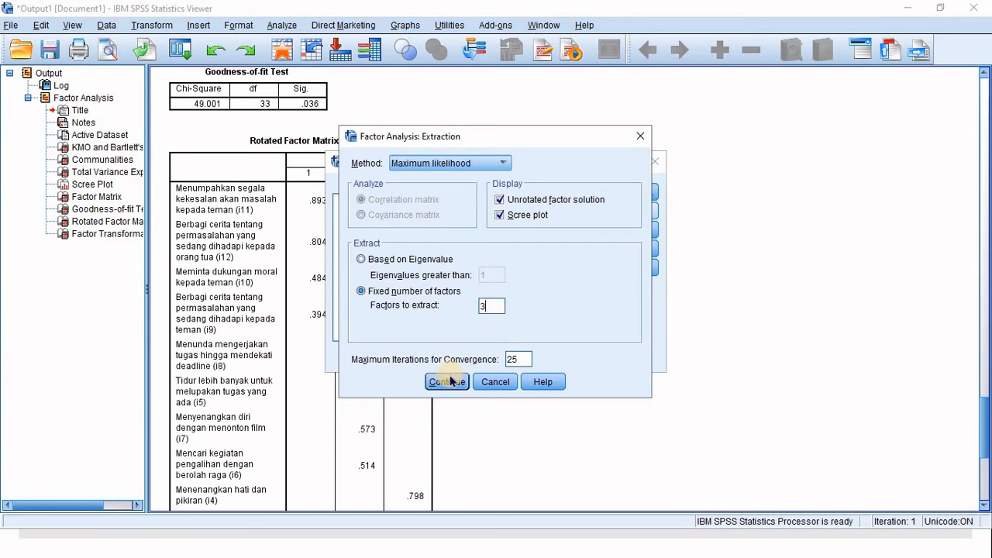
pyautogui.click(447, 383)
pyautogui.click(411, 350)
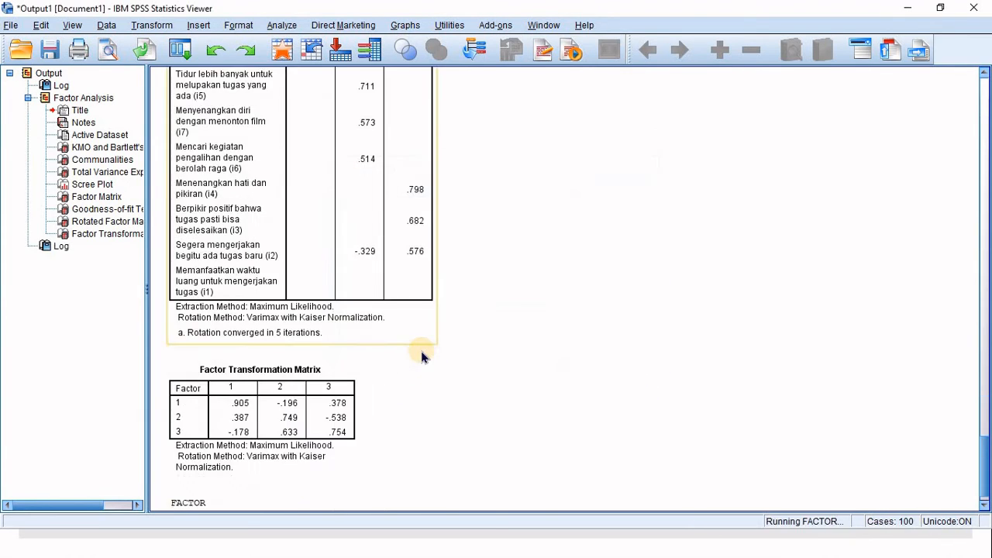
# Examine which items load on each of the three factors in the new Rotated Factor Matrix, including cross-loading and non-loading items
pyautogui.scroll(-10, 463, 298)
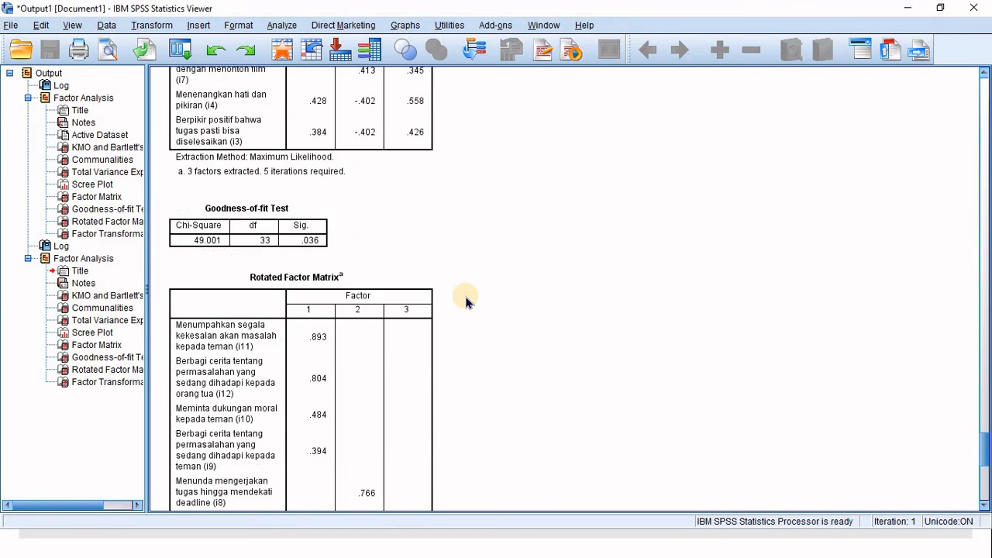
pyautogui.scroll(9, 459, 300)
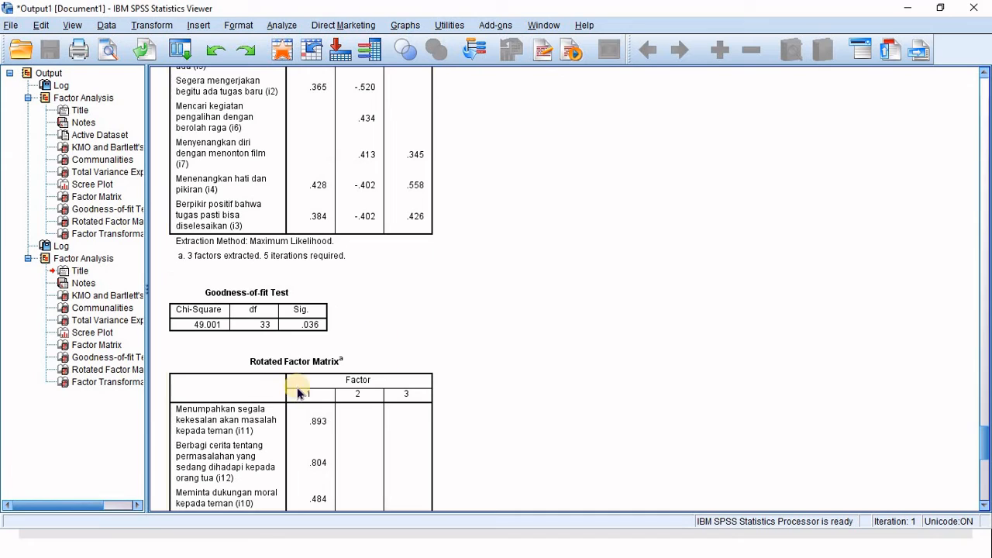
pyautogui.scroll(-3, 299, 365)
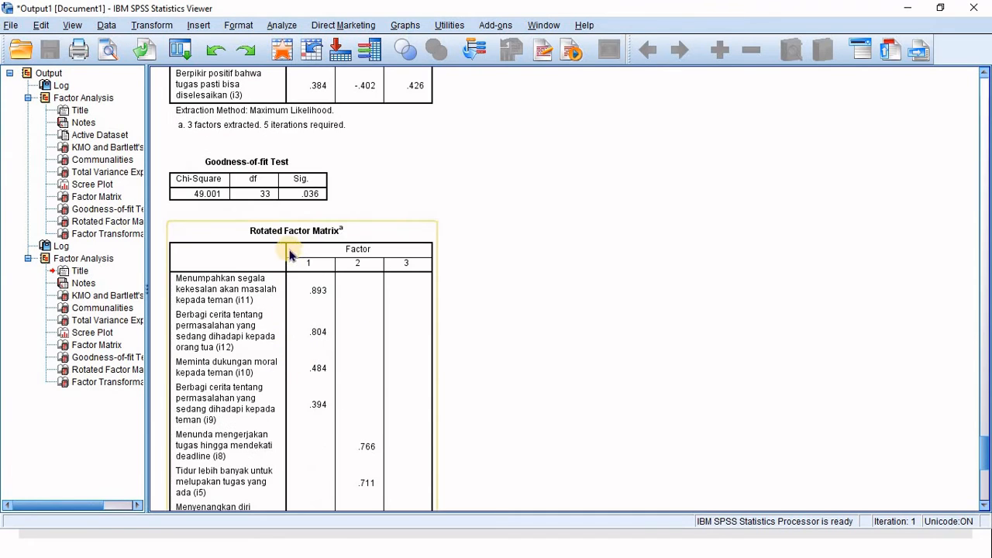
pyautogui.scroll(-3, 260, 226)
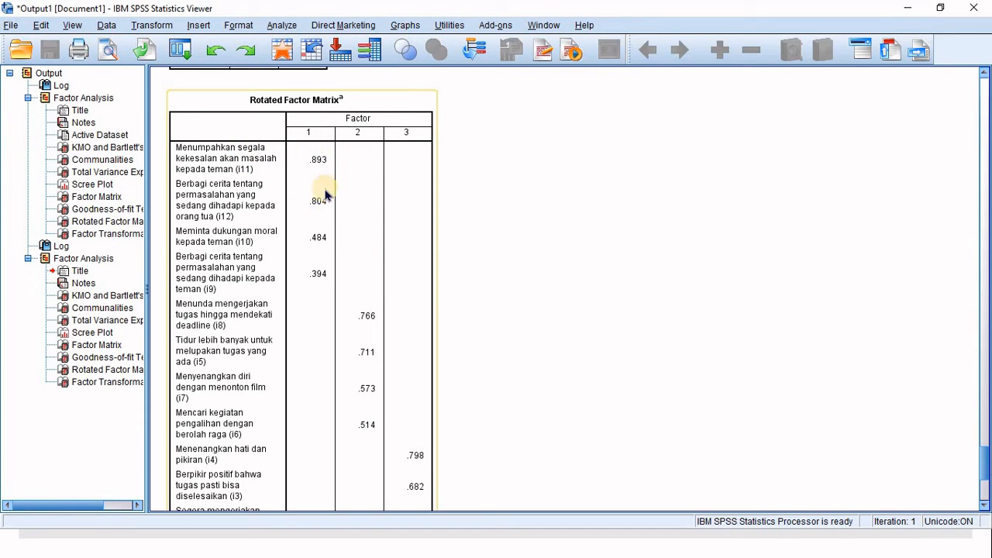
pyautogui.scroll(-3, 394, 329)
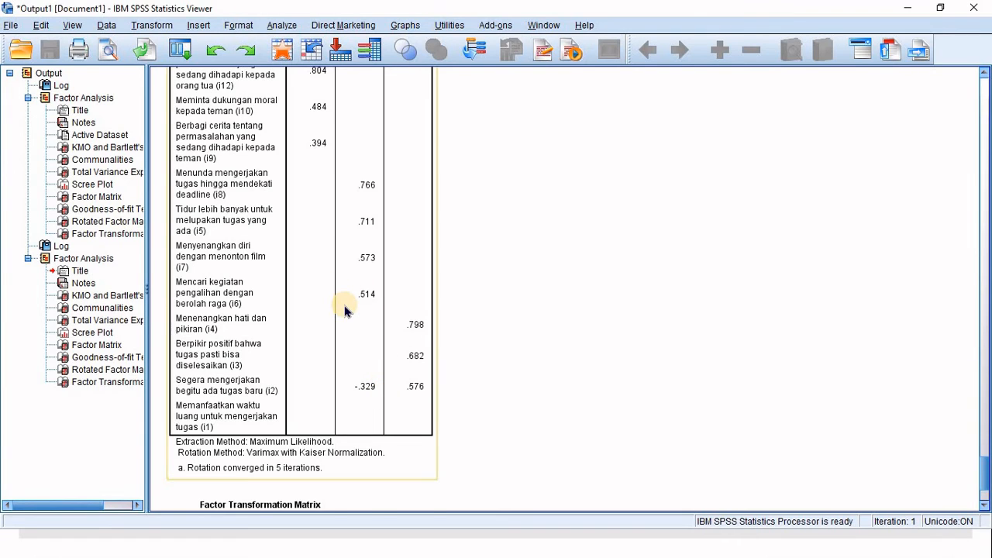
pyautogui.scroll(3, 345, 310)
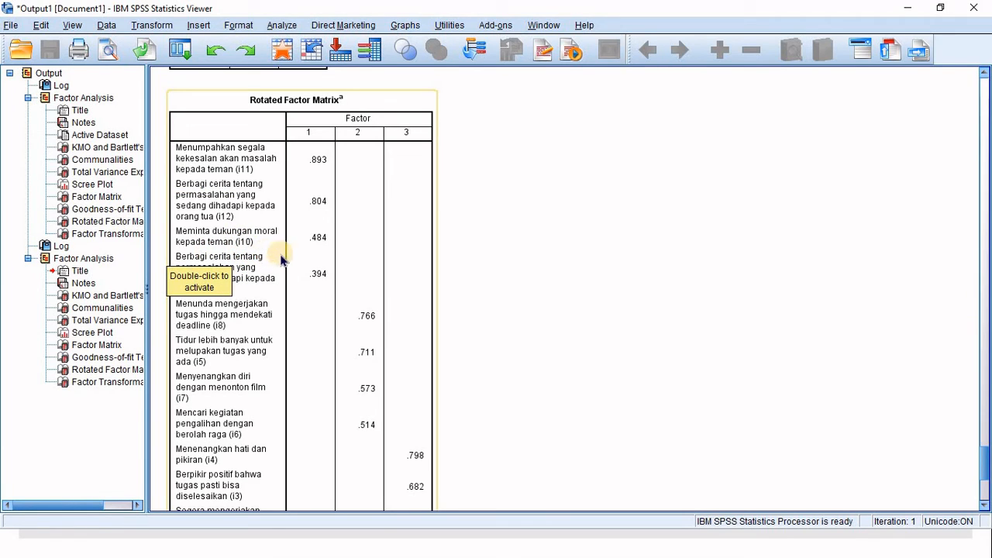
pyautogui.scroll(-3, 360, 328)
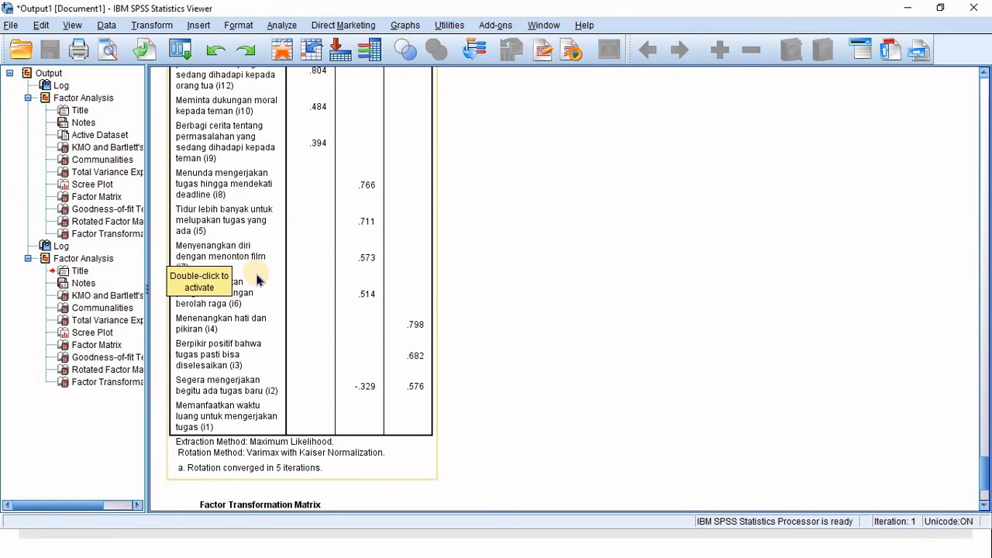
pyautogui.scroll(-3, 259, 275)
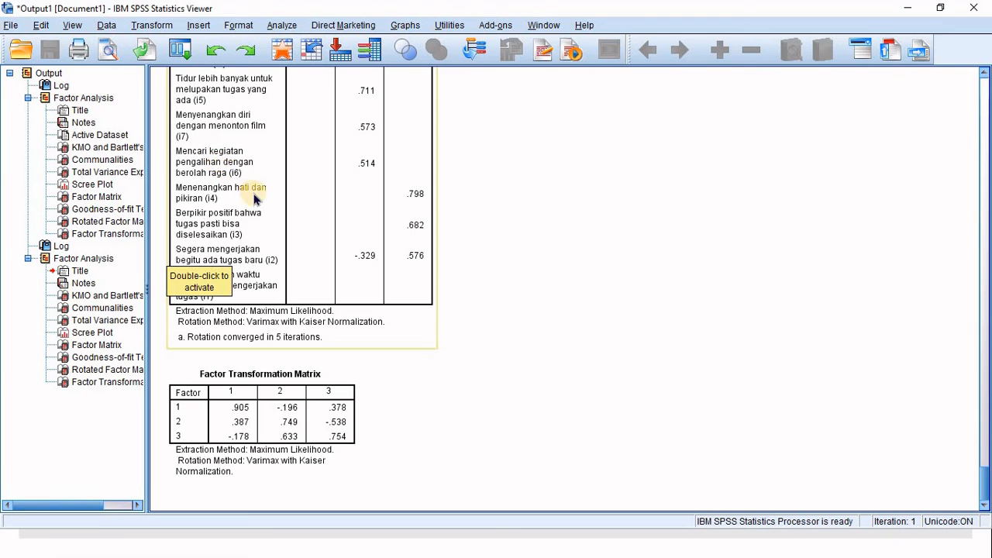
pyautogui.scroll(3, 277, 169)
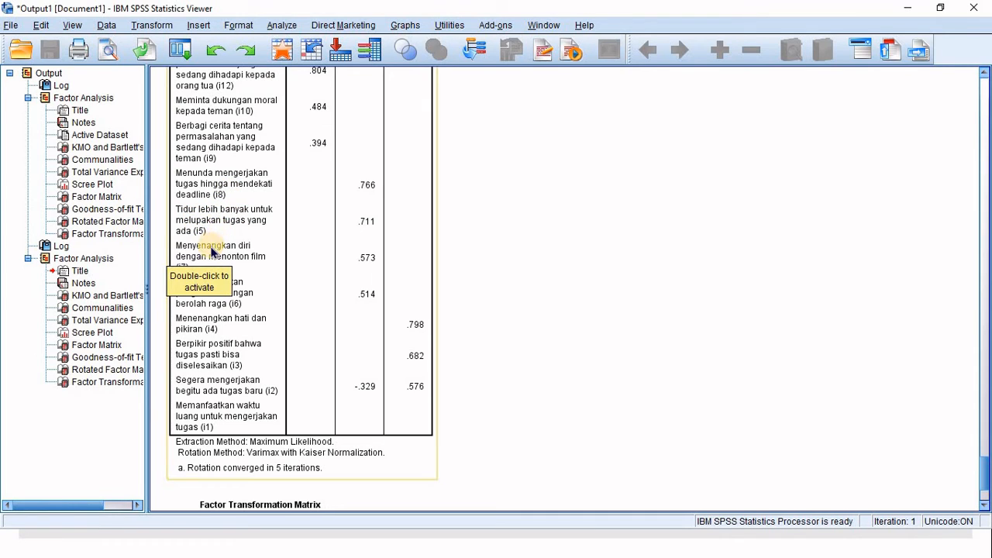
pyautogui.scroll(-3, 211, 252)
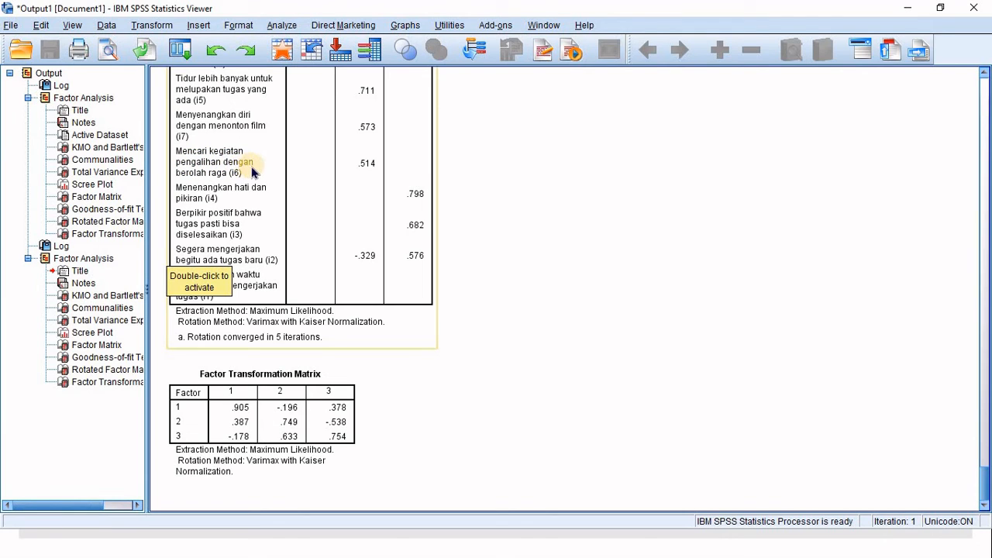
pyautogui.scroll(3, 306, 158)
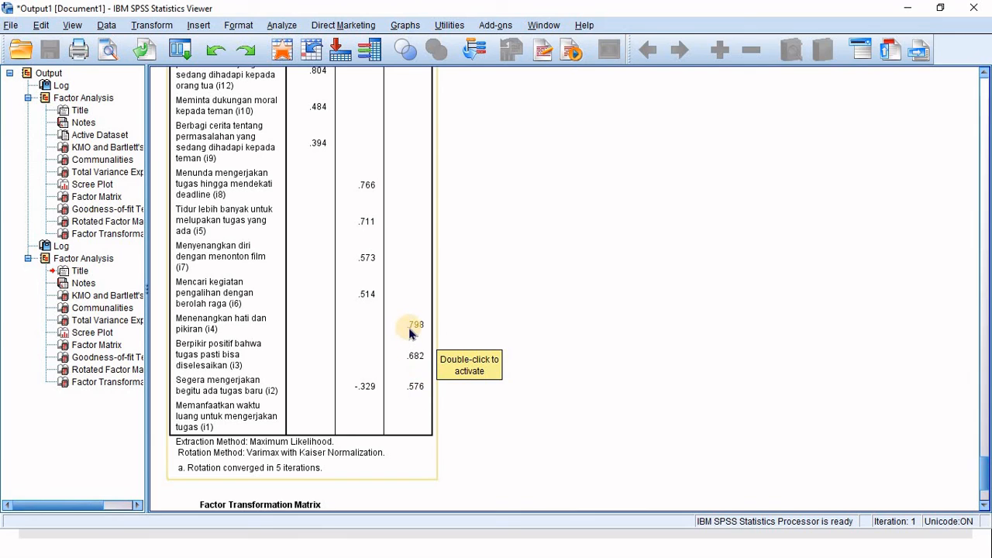
pyautogui.scroll(3, 411, 332)
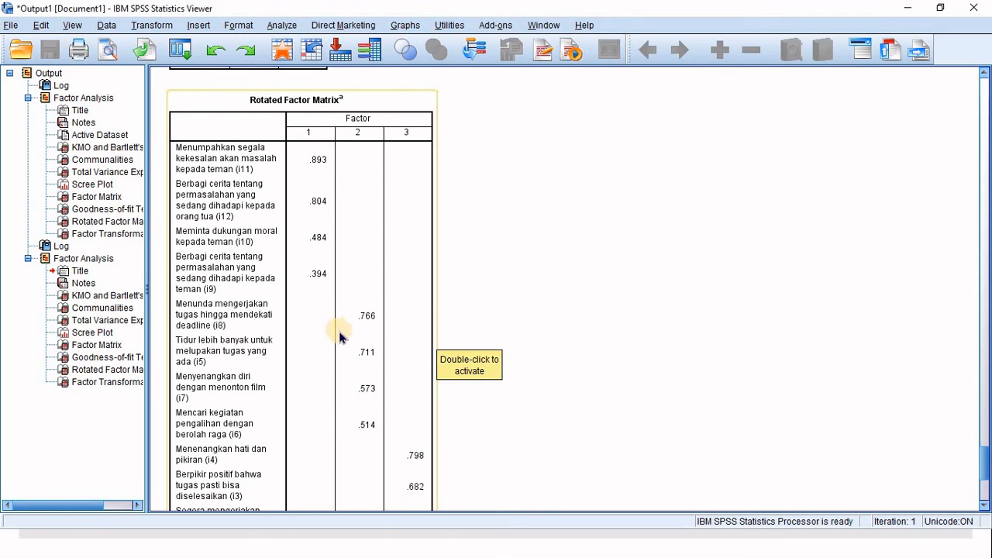
pyautogui.scroll(-3, 372, 337)
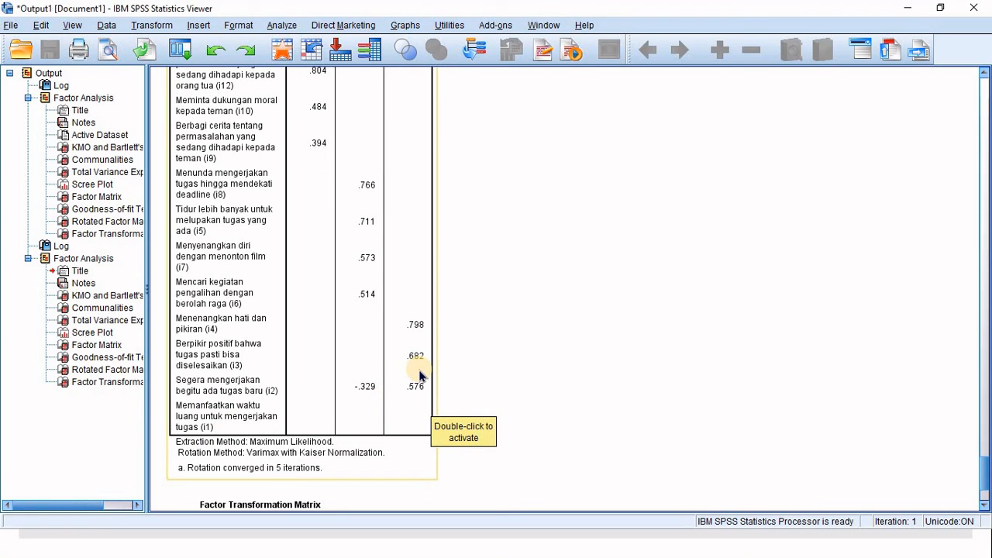
pyautogui.scroll(-3, 432, 298)
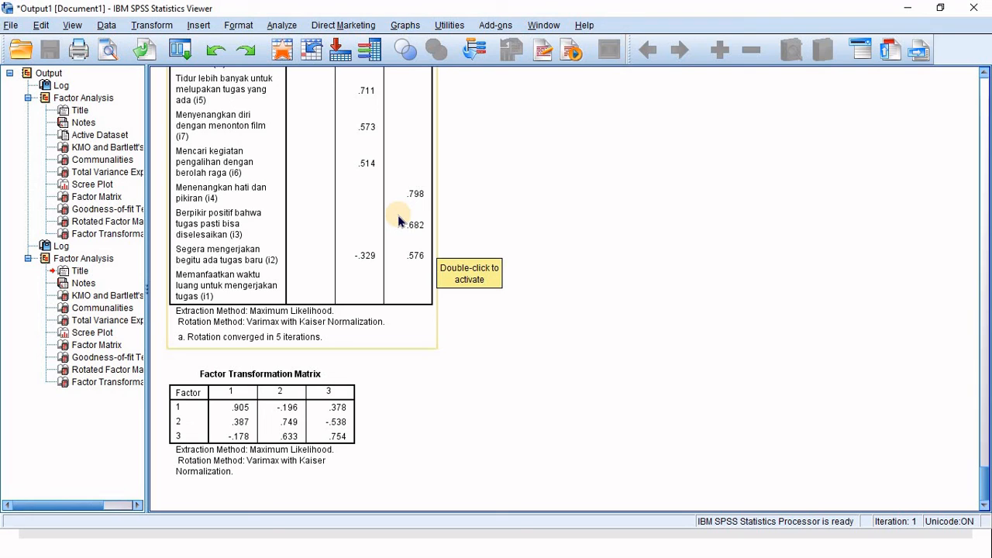
pyautogui.scroll(6, 435, 172)
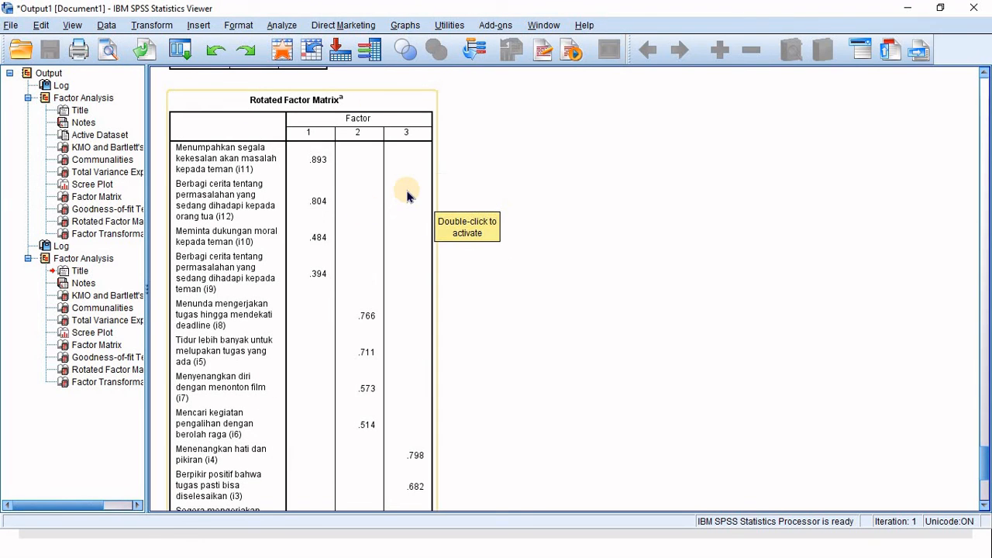
pyautogui.scroll(-6, 415, 197)
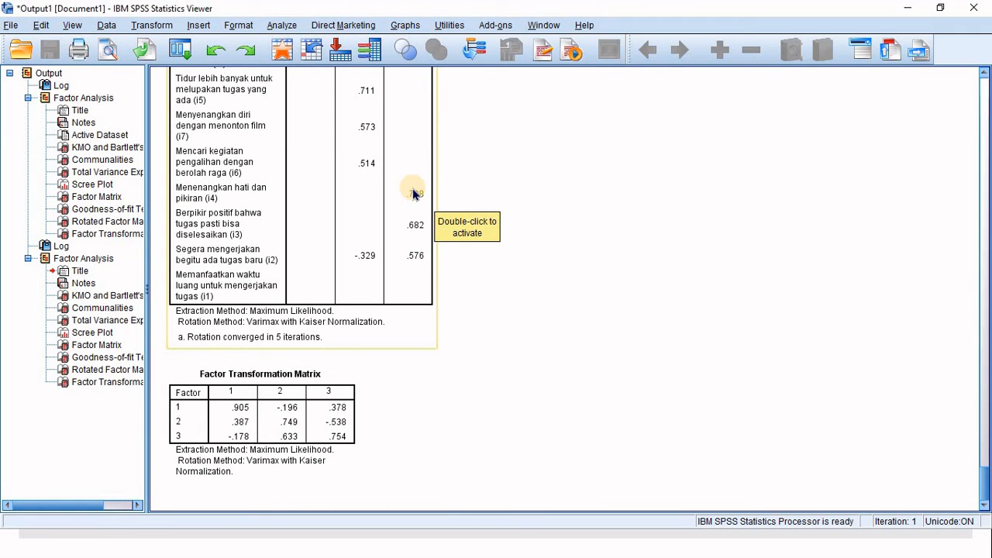